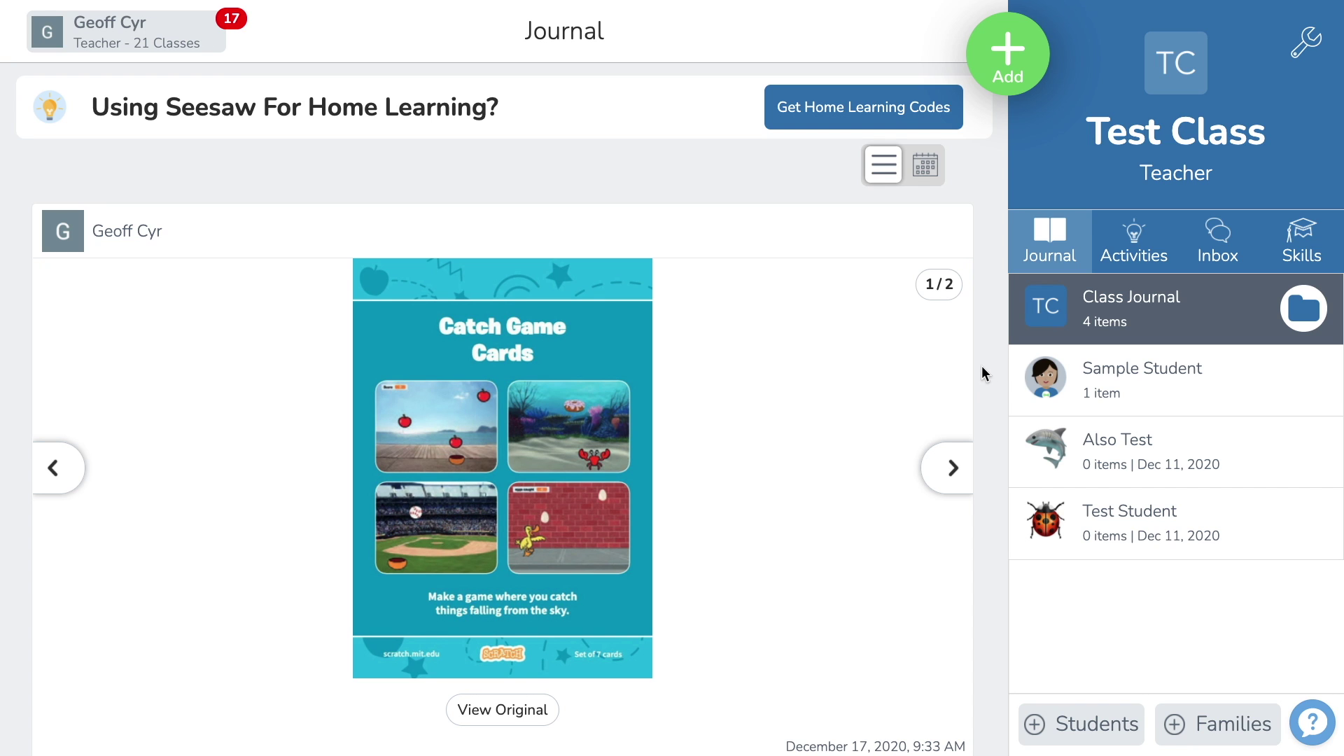
Start a new Post Student Work entry in the Test Class journal
scroll(976, 259, down, 1)
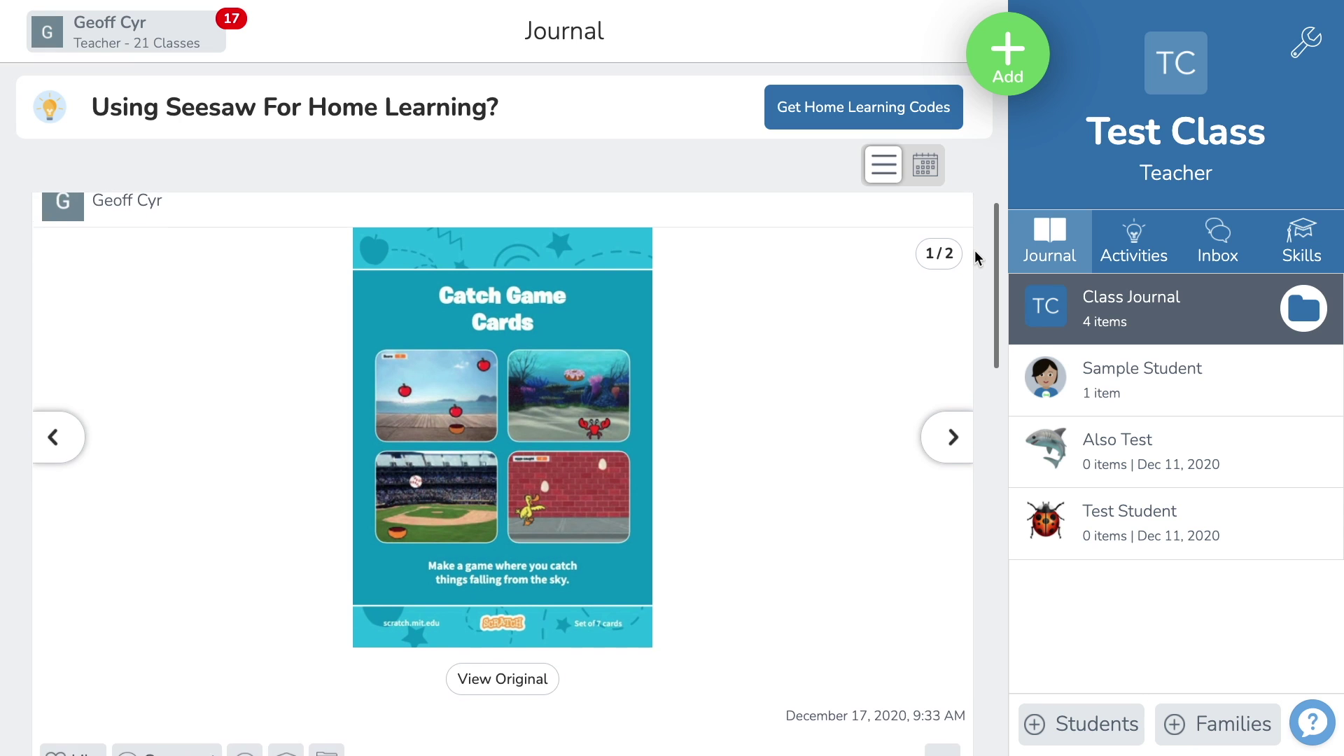
scroll(976, 257, up, 1)
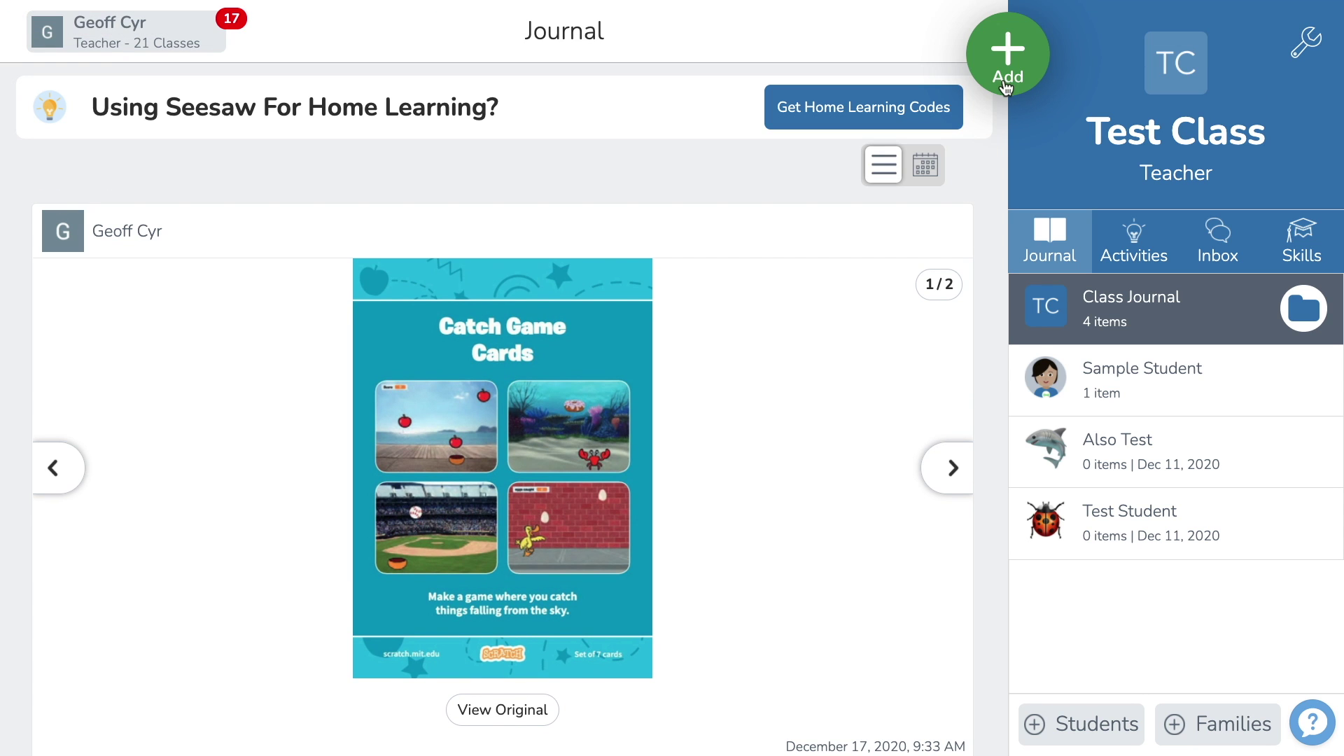
click(1007, 83)
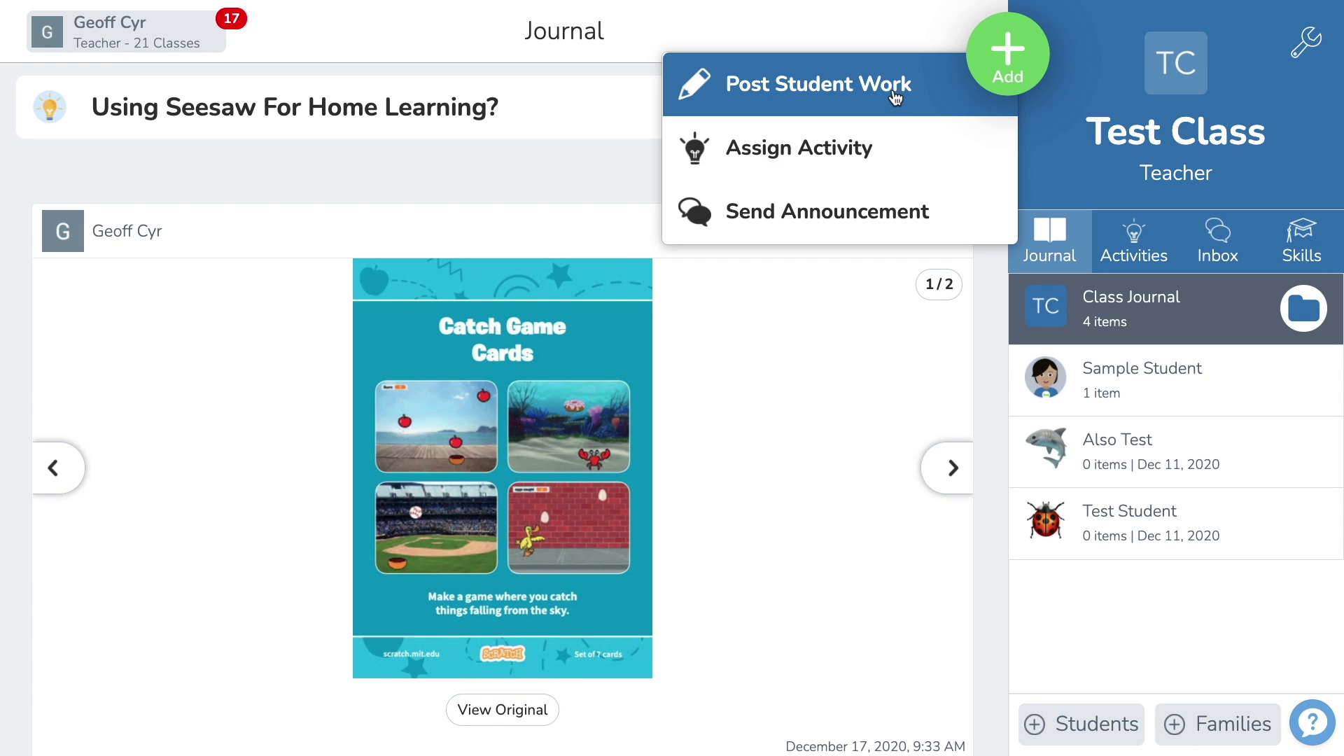
click(894, 91)
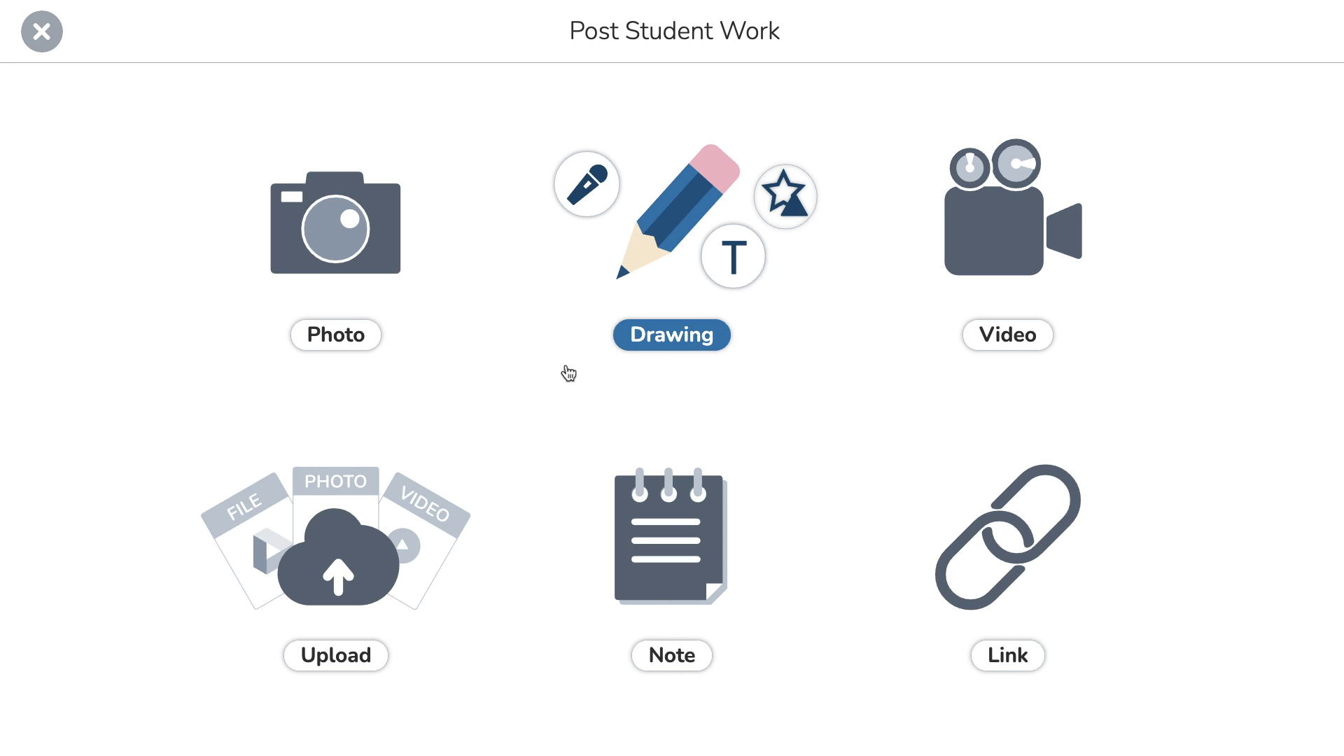
Open a blank drawing, examine its photo, video, upload and extra insert options, and discard it
click(340, 544)
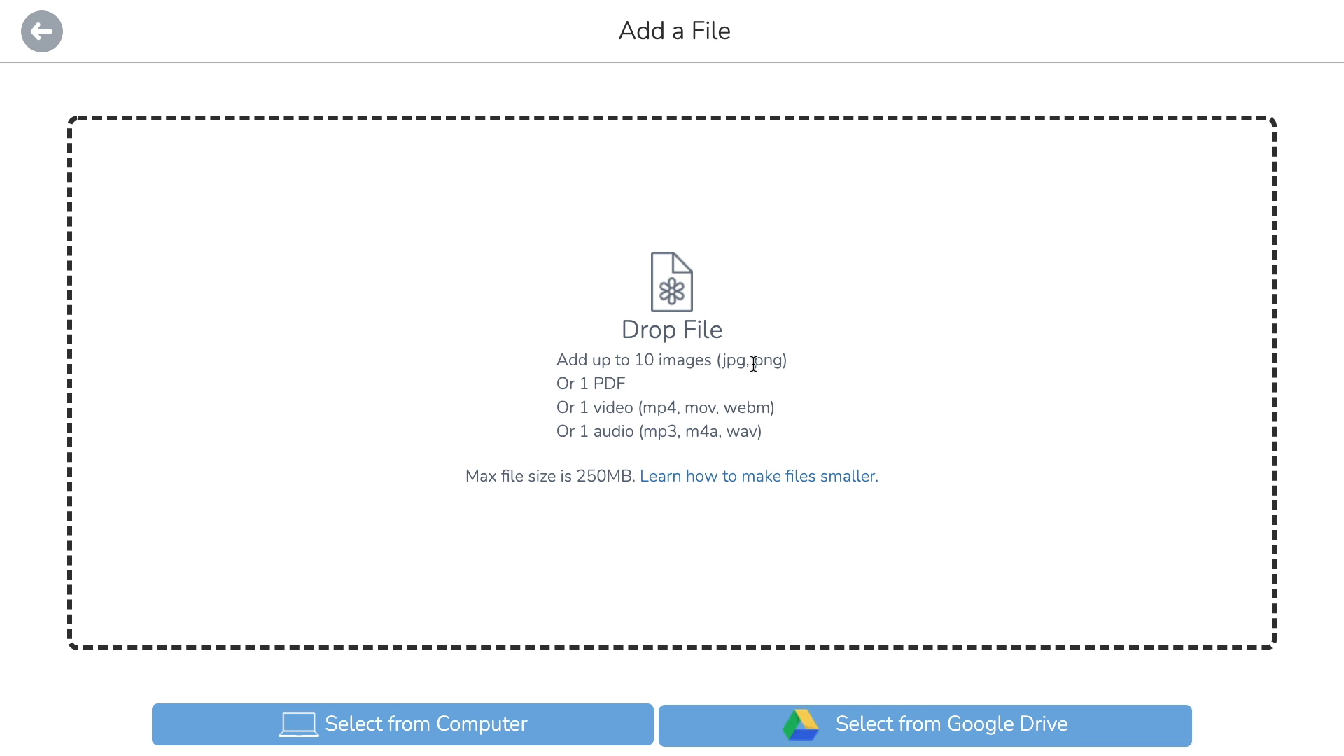
click(42, 32)
click(693, 356)
click(678, 238)
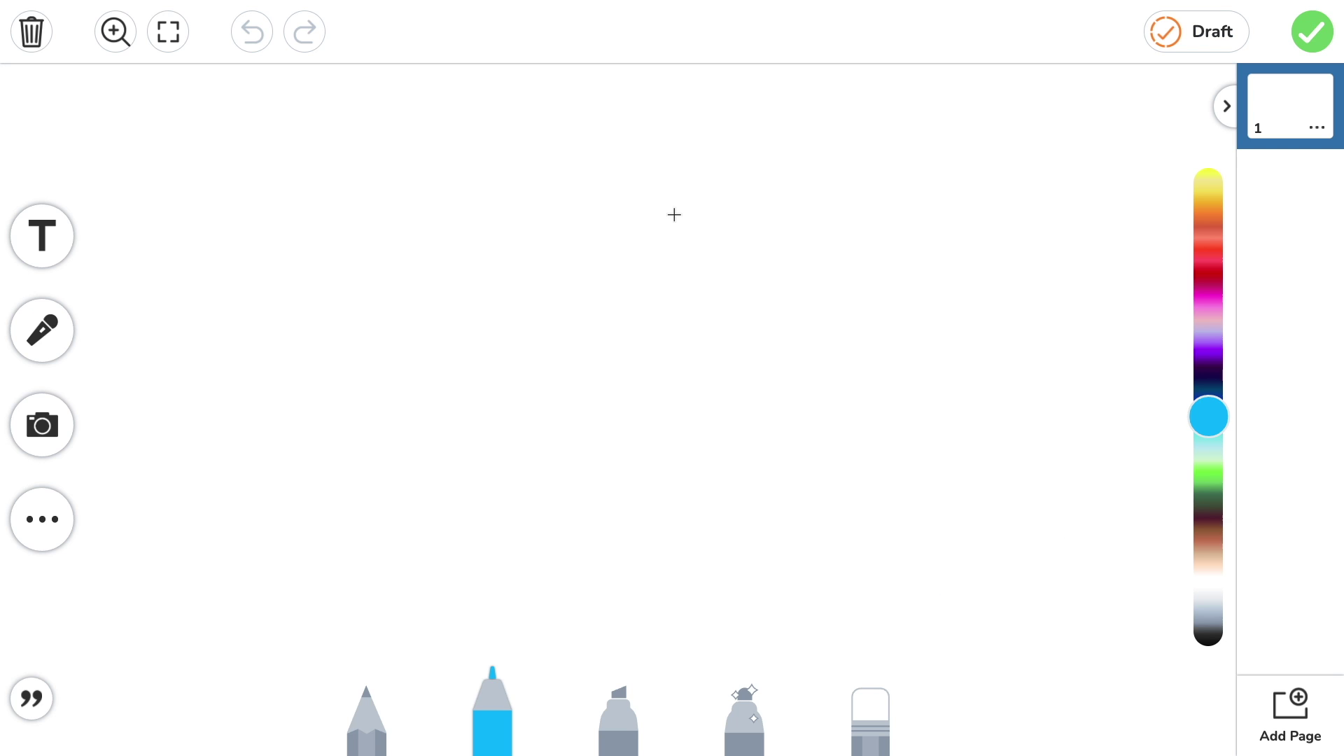
click(42, 484)
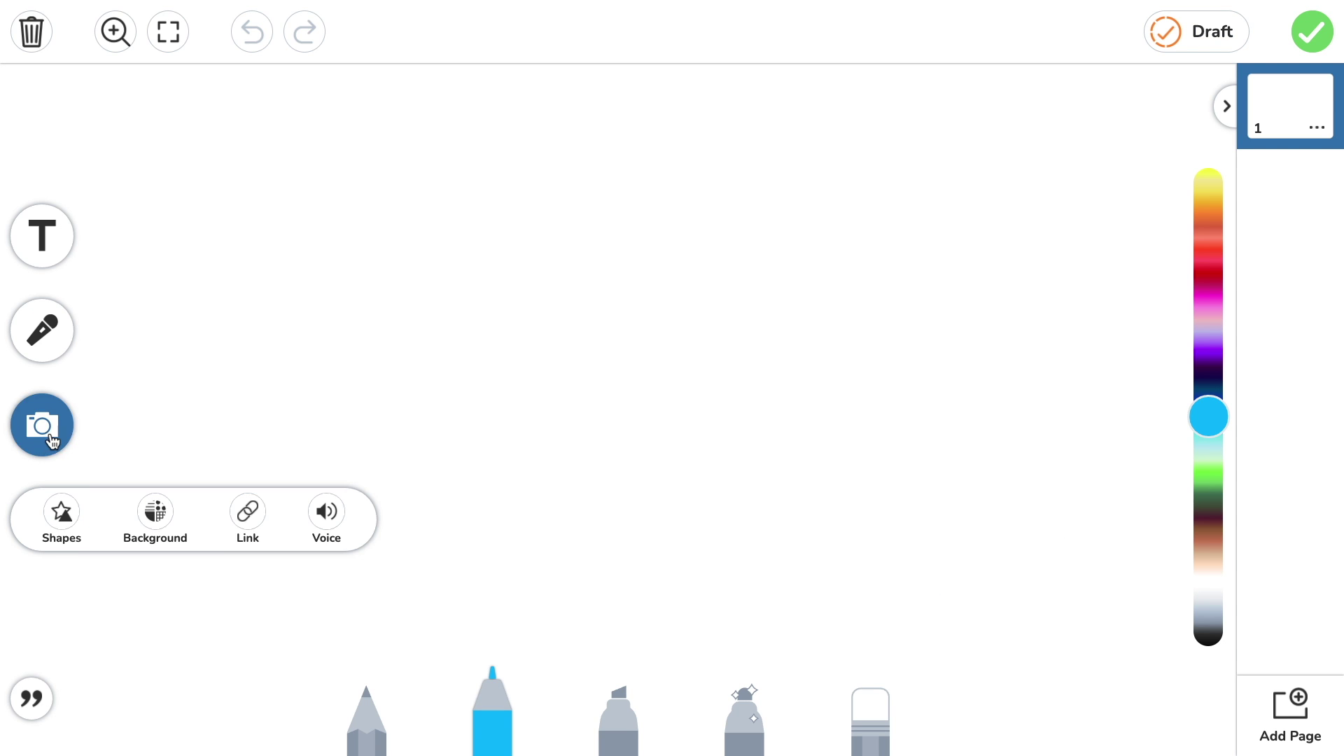
click(42, 424)
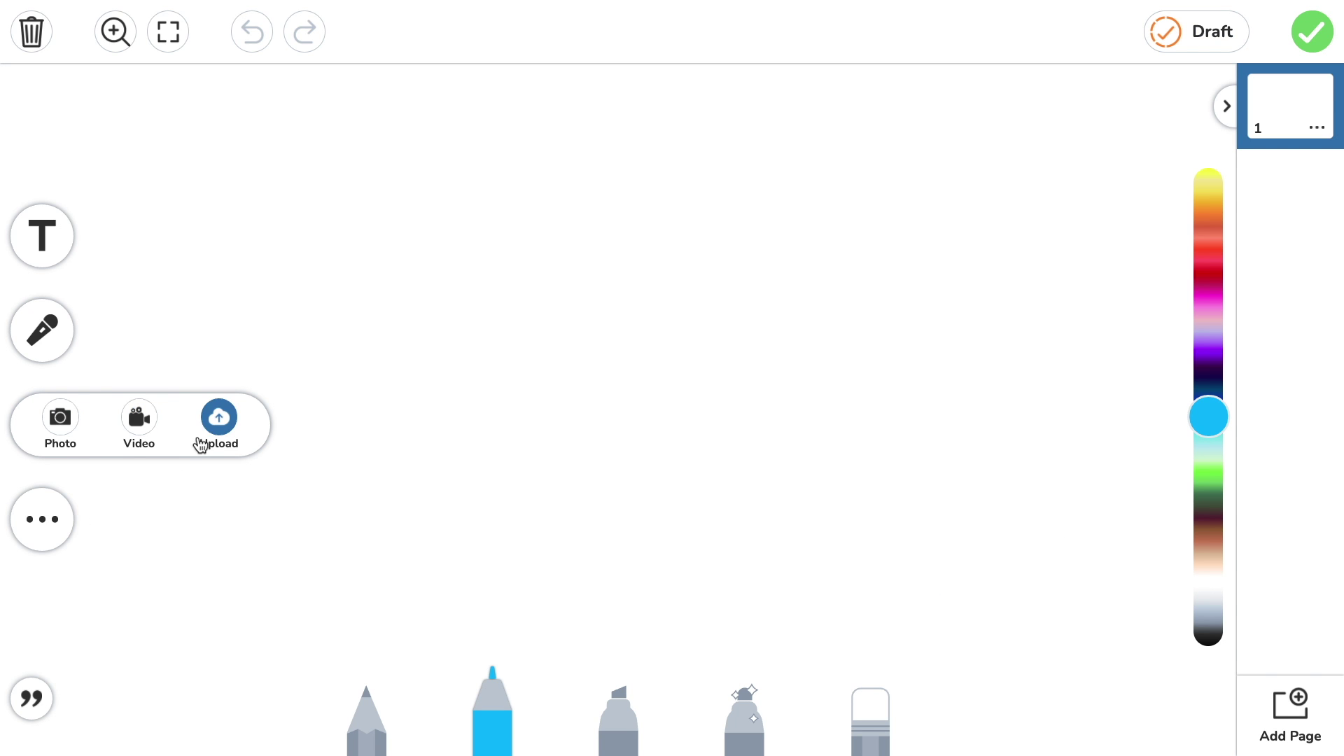
click(59, 540)
click(42, 425)
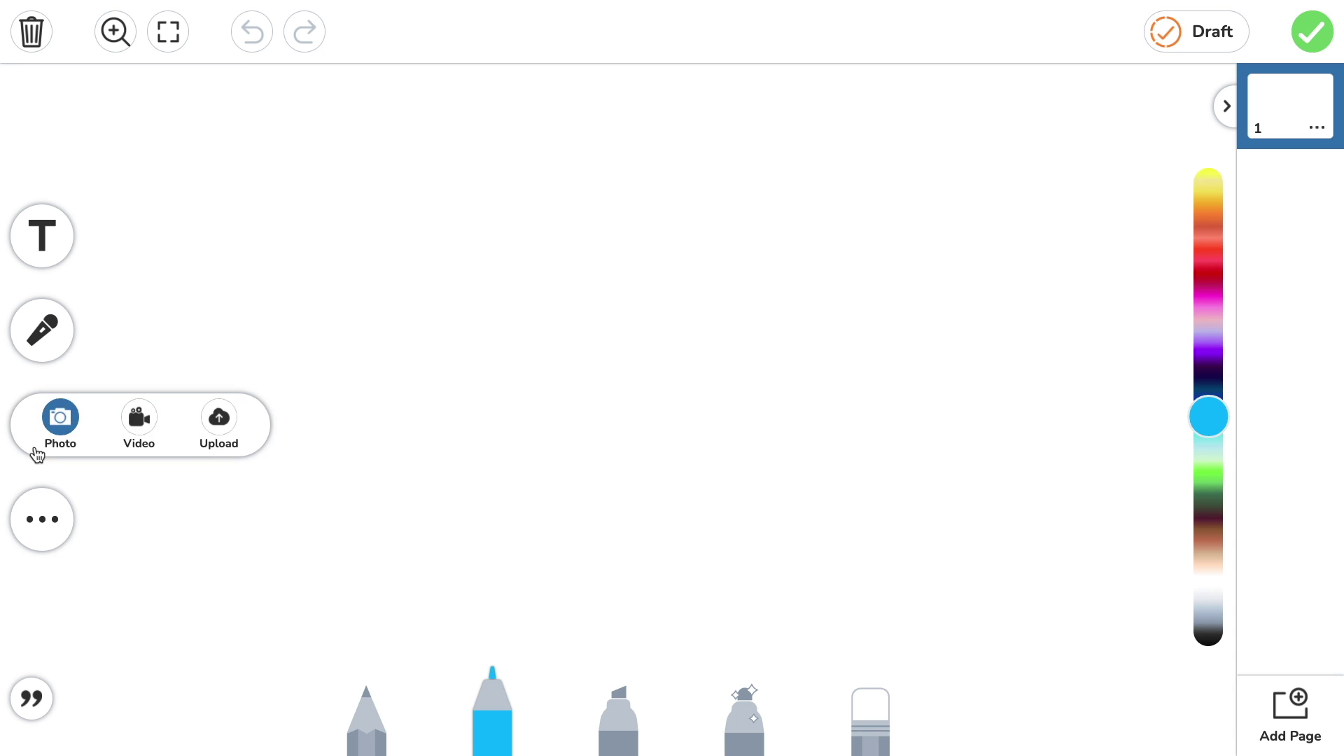
click(217, 434)
click(32, 31)
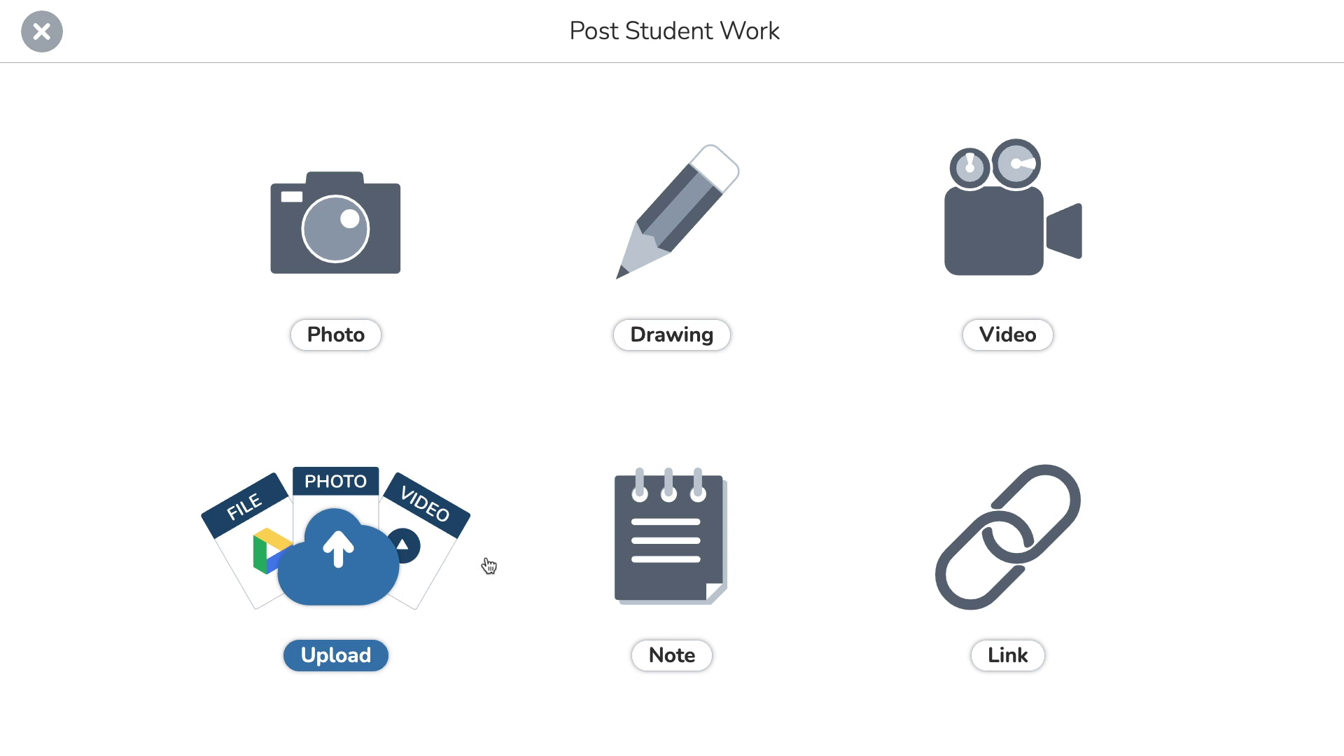
Upload Approved K-12 Technology Curriculum .pdf from the Curriculum and Standards folder in Google Drive's My Drive, using the computer's file picker
click(389, 574)
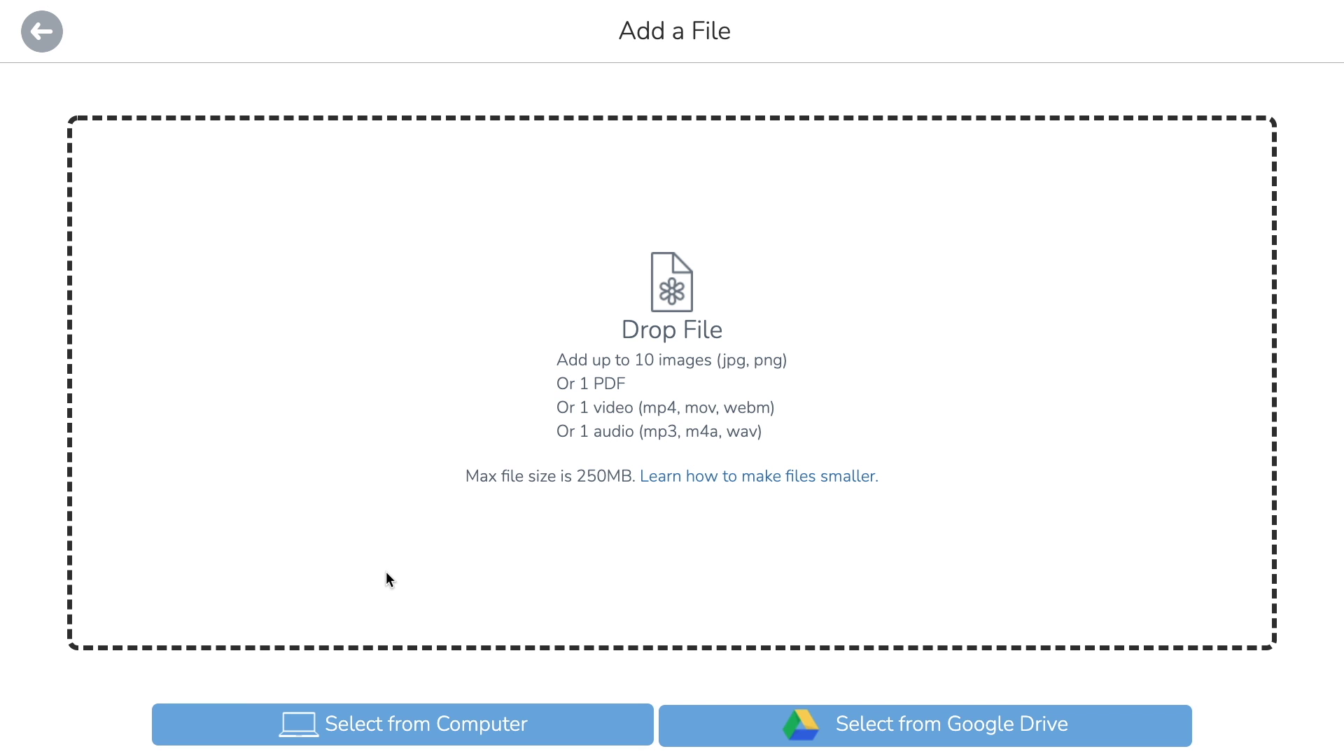
click(443, 732)
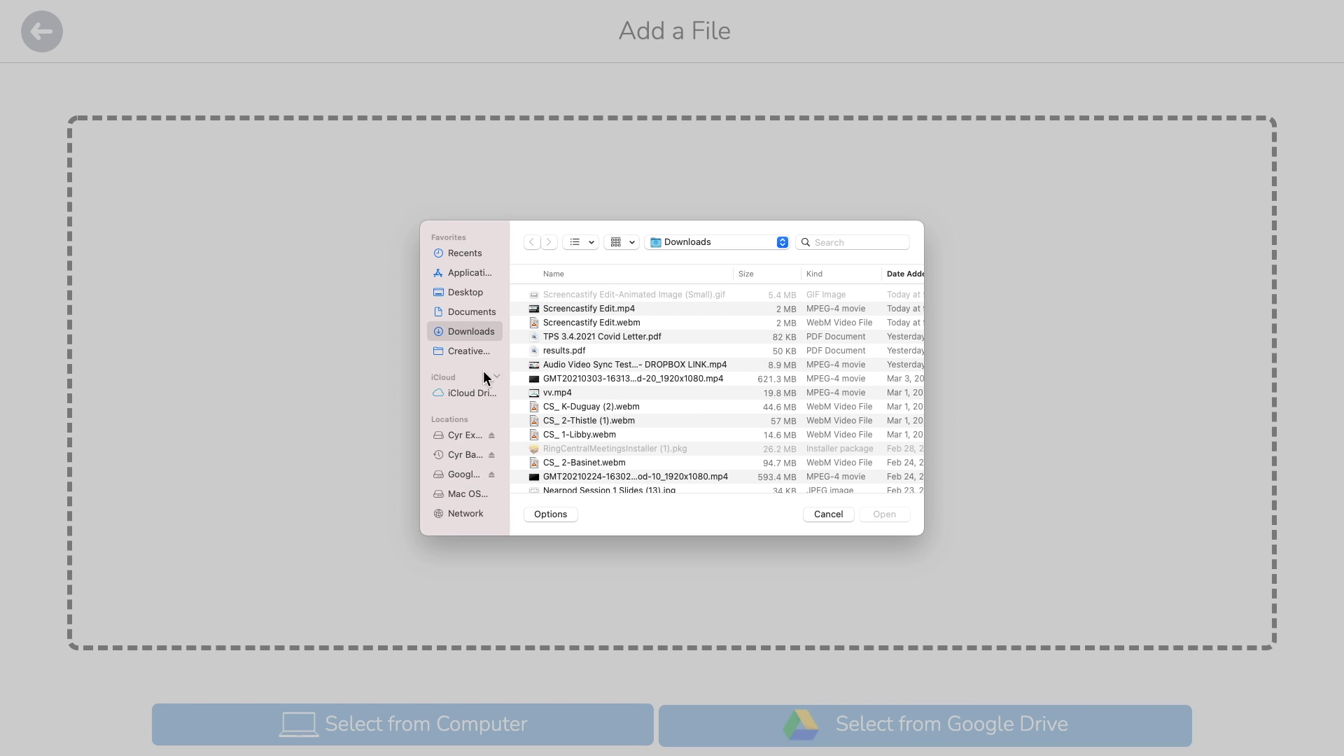
click(452, 474)
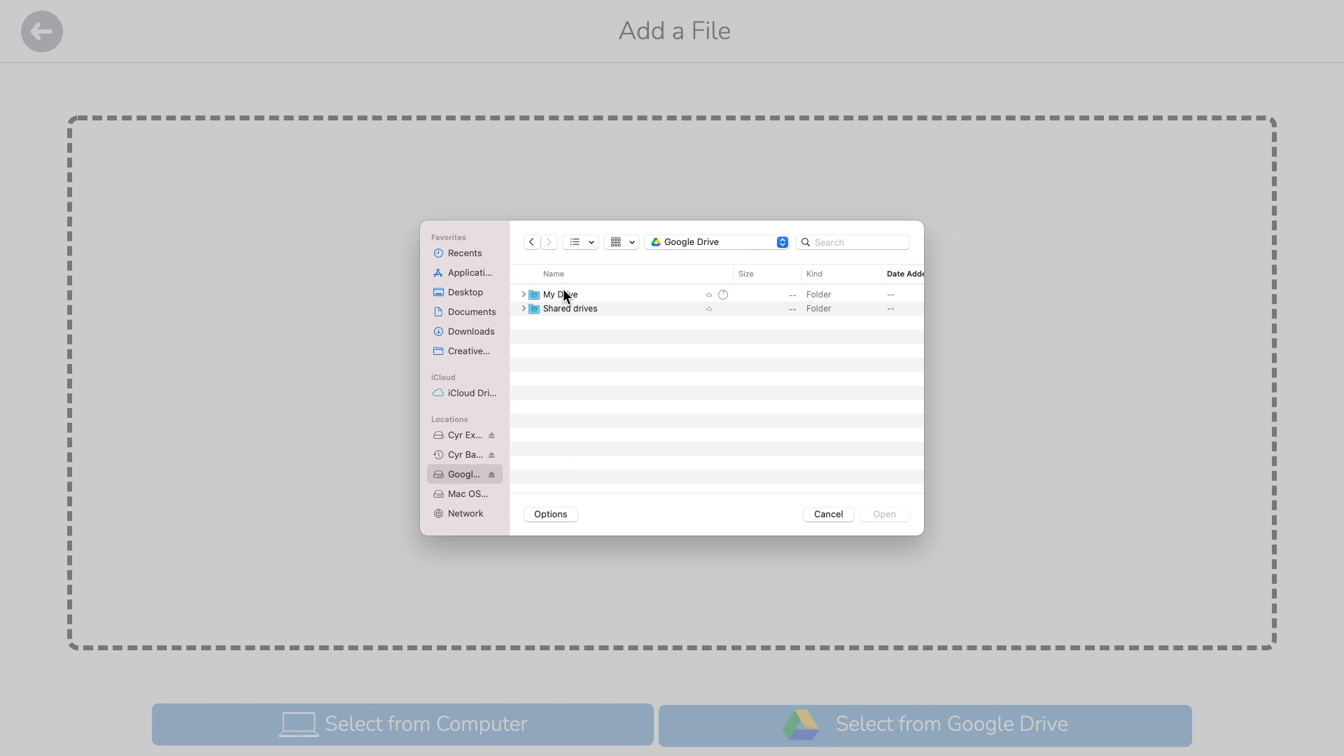
double_click(563, 288)
double_click(591, 350)
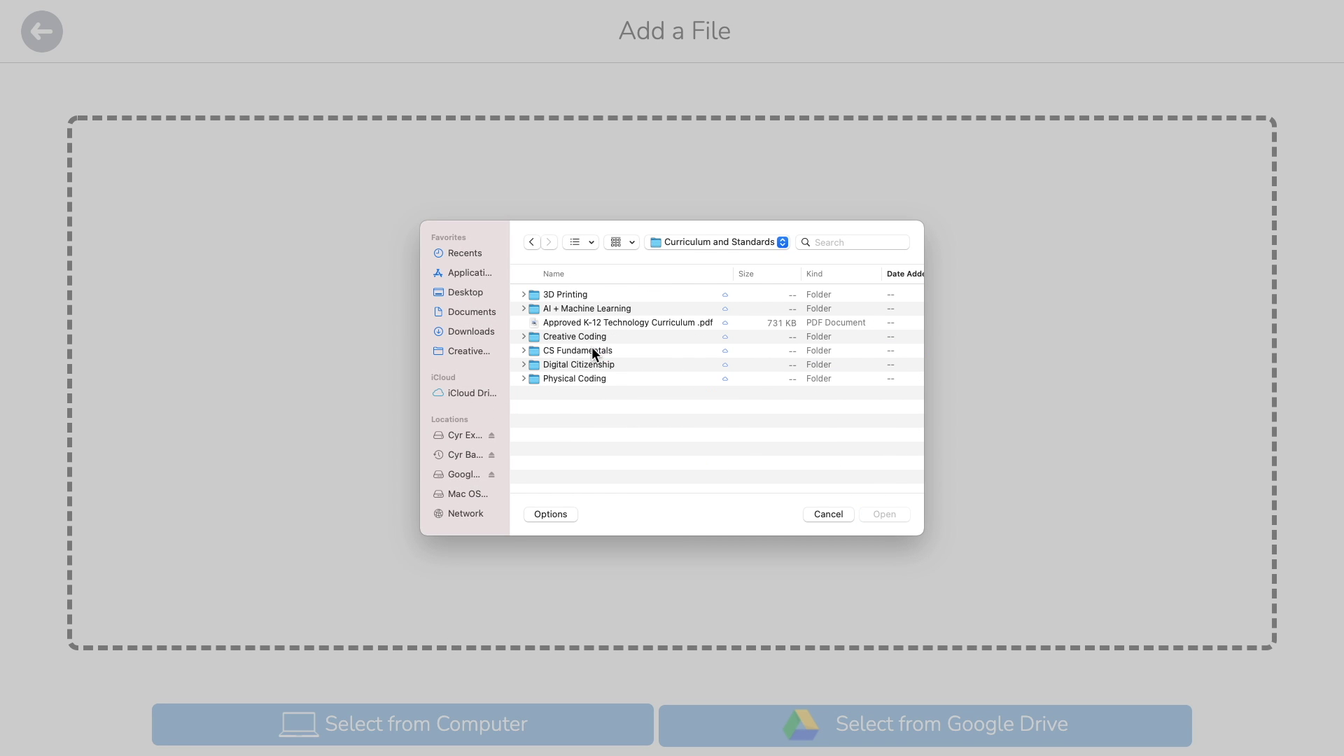
click(641, 322)
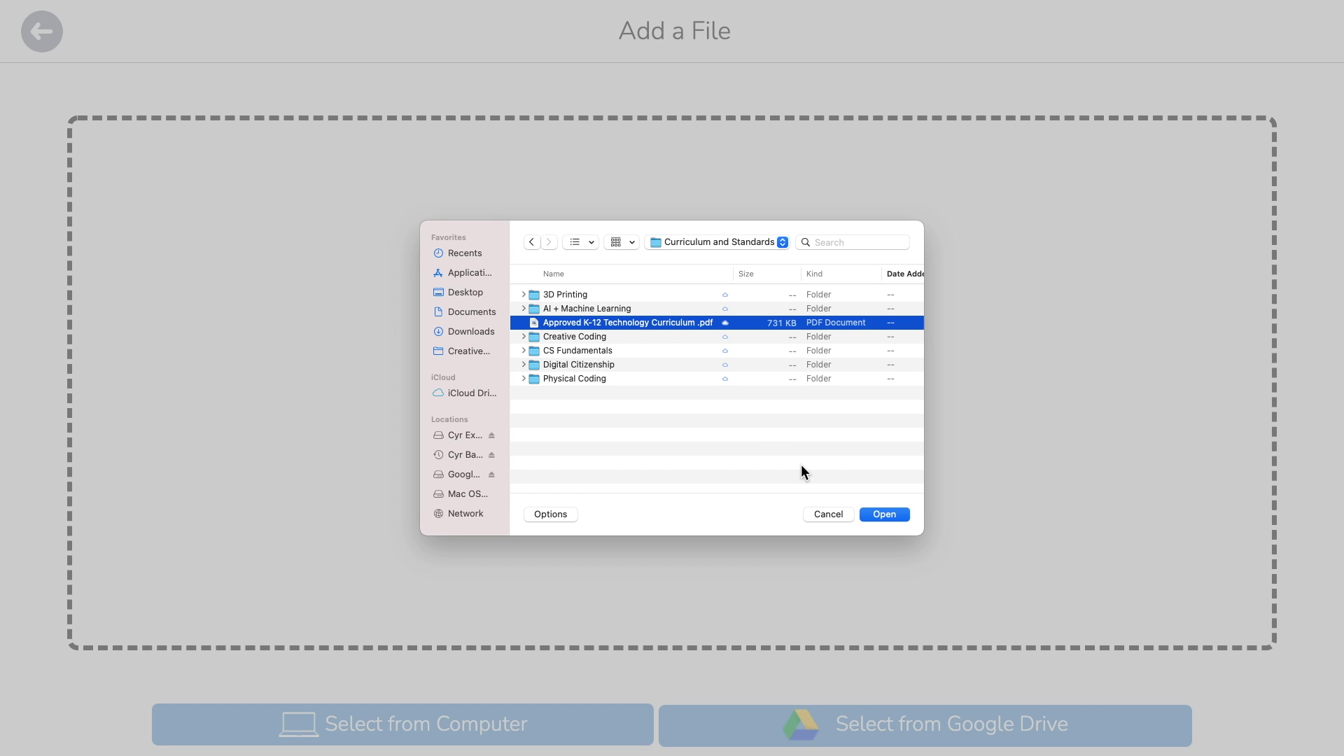
click(884, 515)
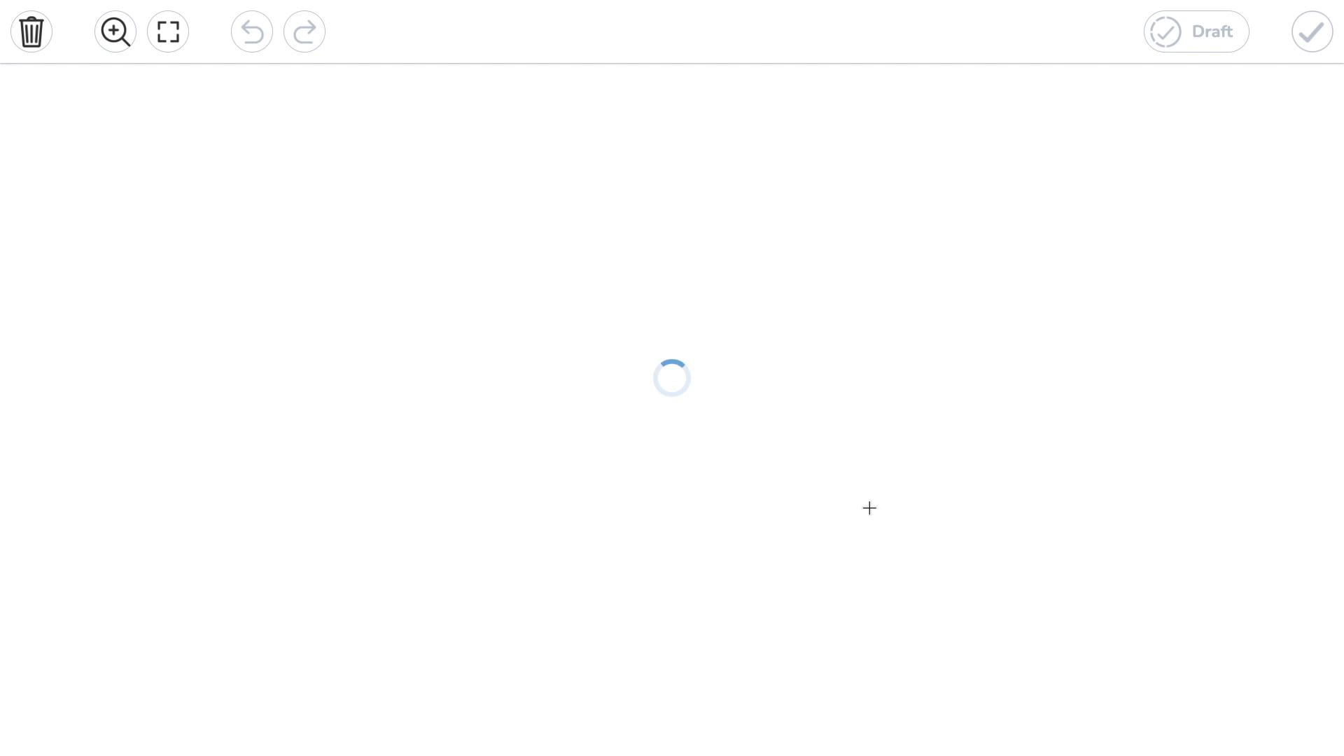
Look through all the page thumbnails of the uploaded curriculum PDF
scroll(1277, 201, down, 3)
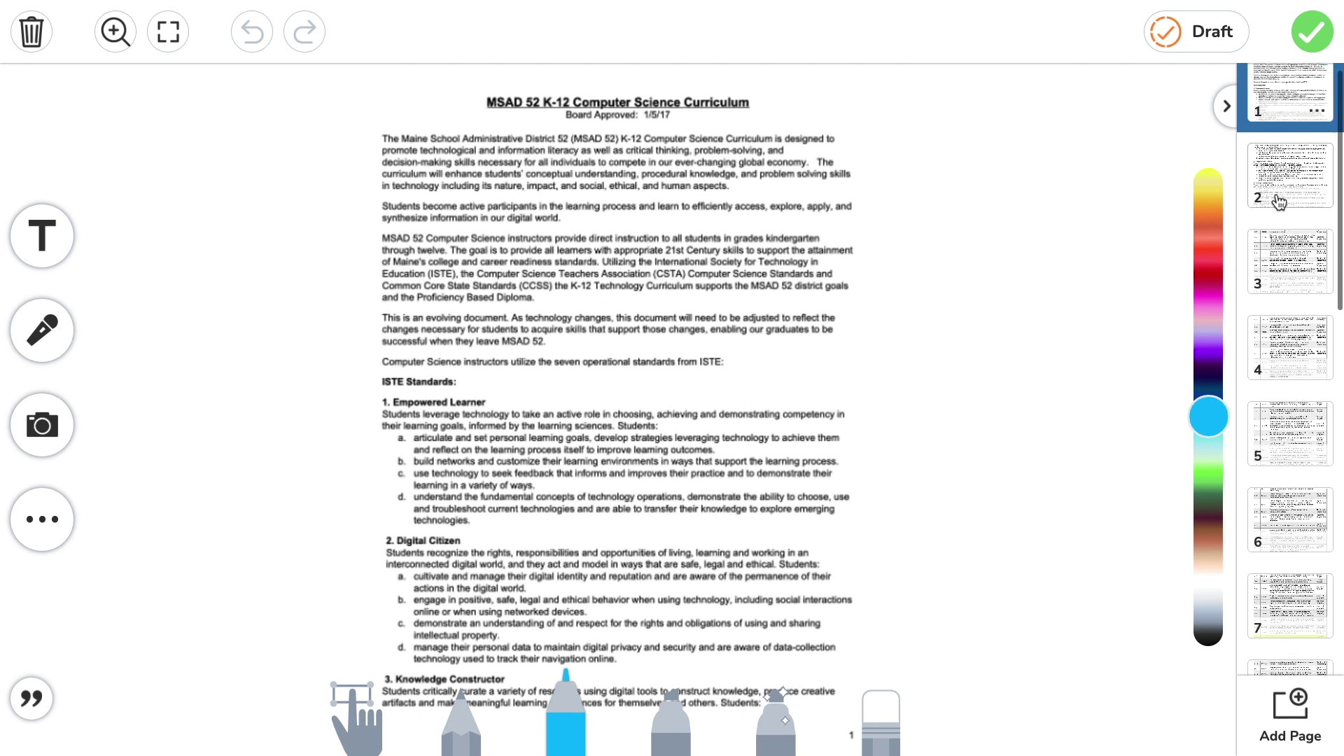
scroll(1277, 201, down, 9)
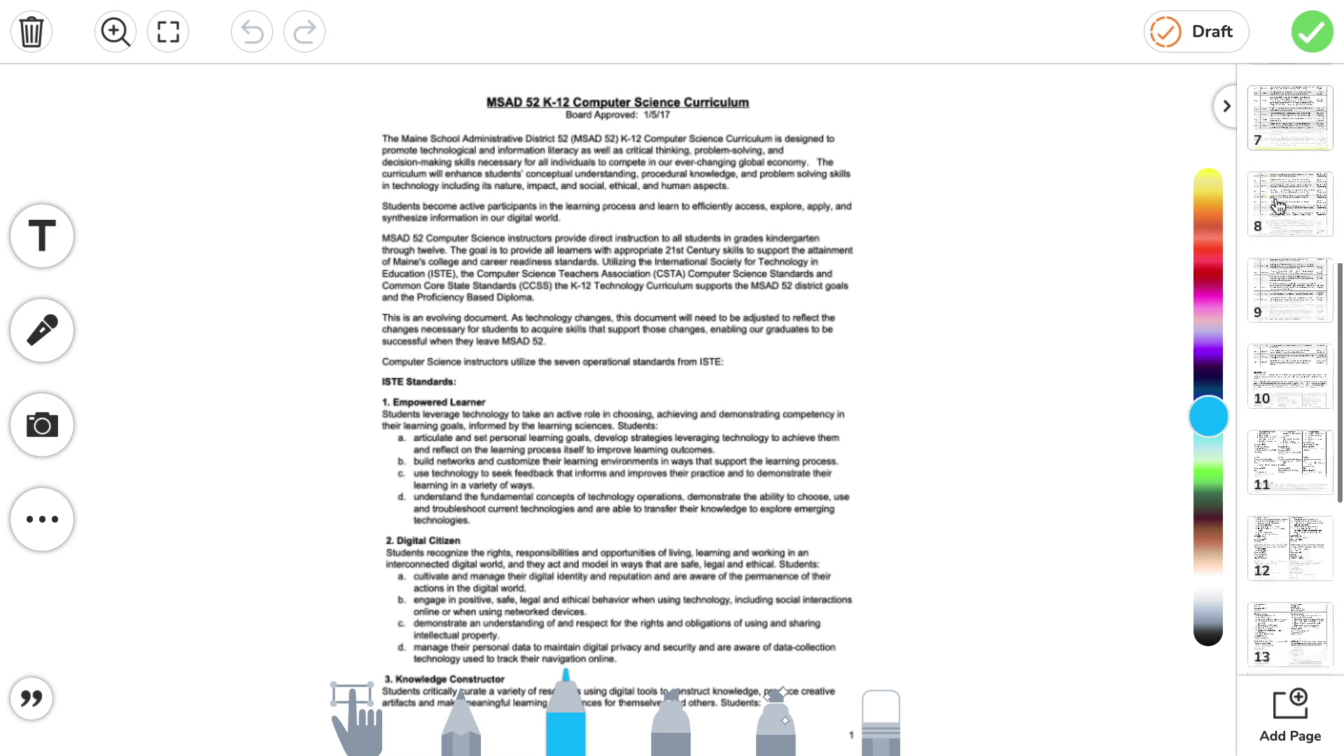
scroll(1288, 526, down, 3)
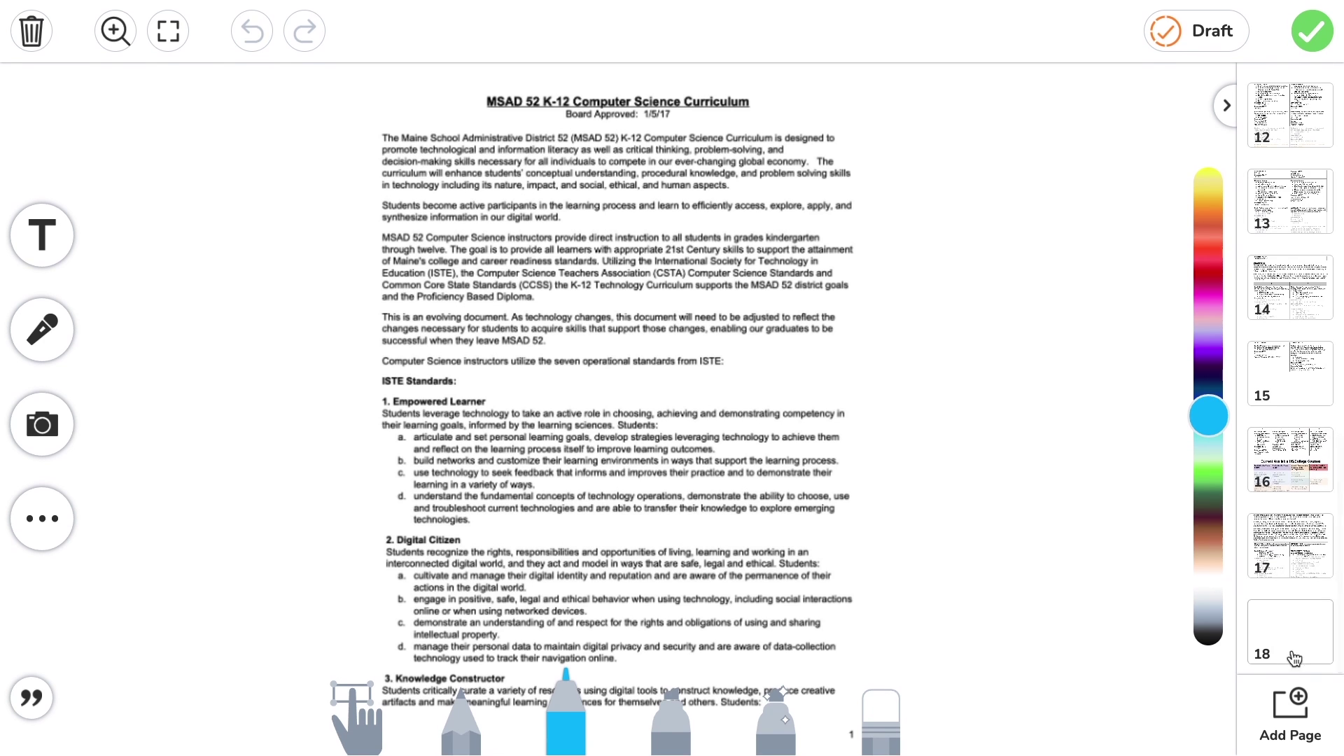
scroll(1292, 630, up, 12)
scroll(1295, 585, up, 2)
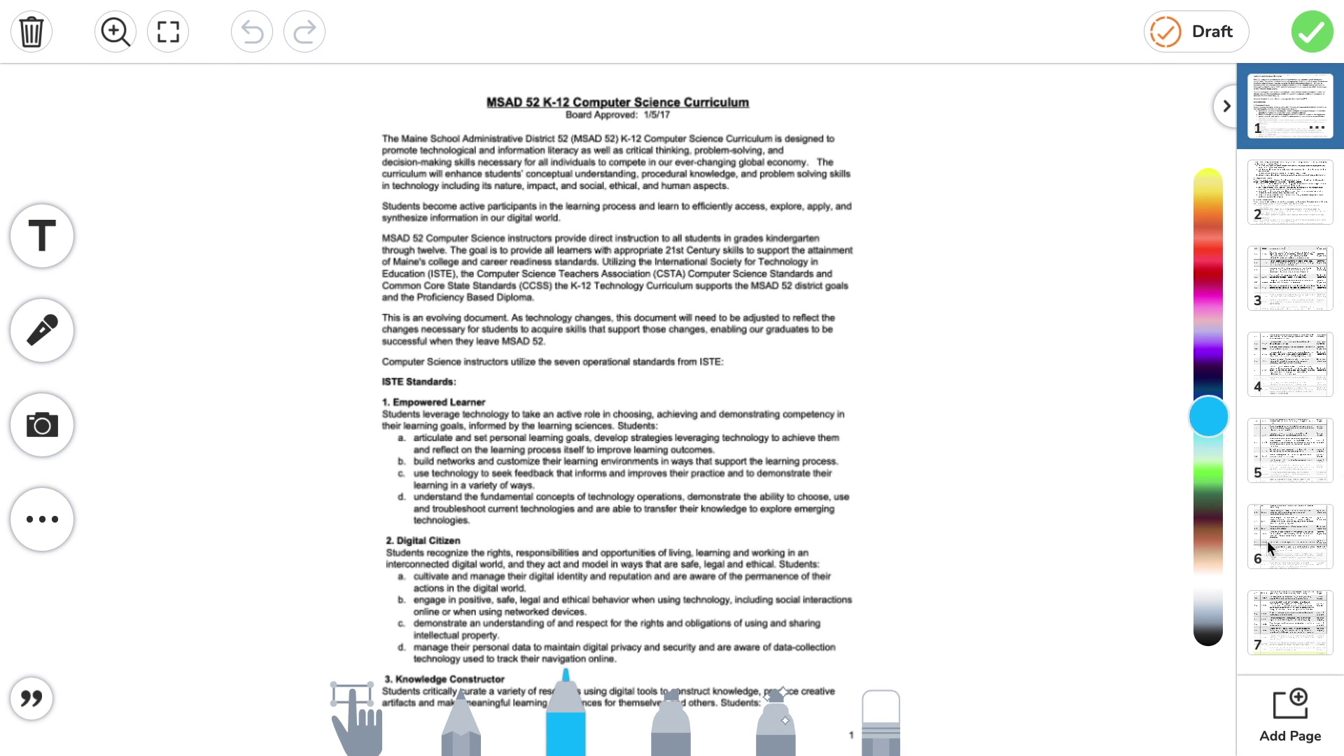
View pages 2 through 7 of the curriculum document one at a time and return to page 1
click(1285, 192)
click(1288, 282)
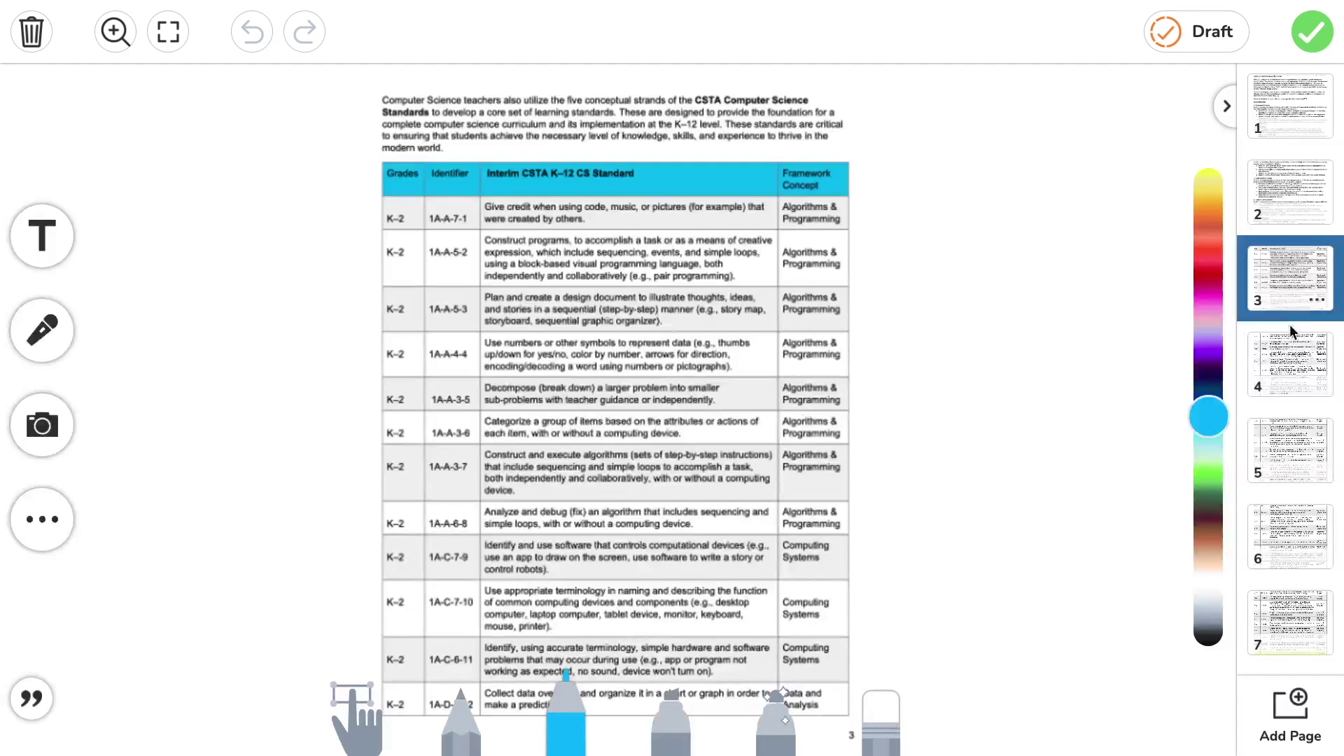
click(1292, 336)
click(1293, 442)
click(1296, 529)
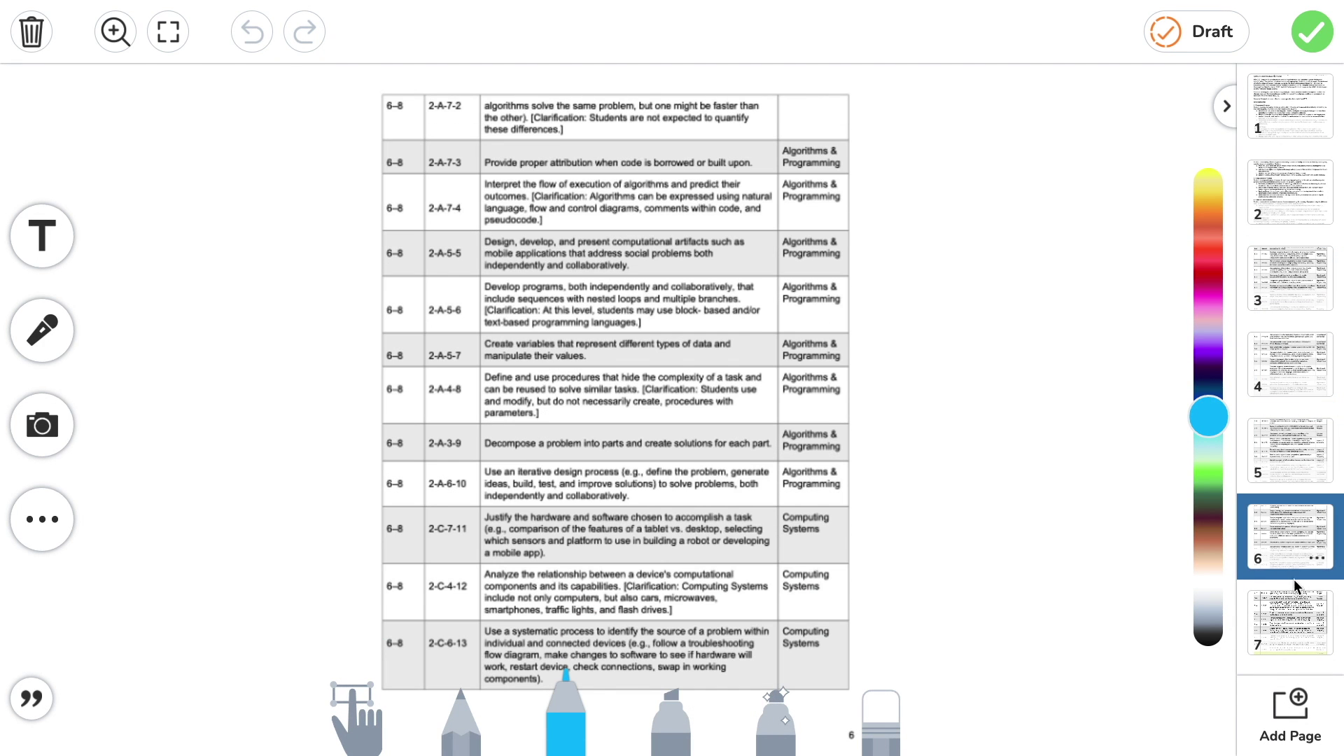
click(1303, 614)
click(1295, 140)
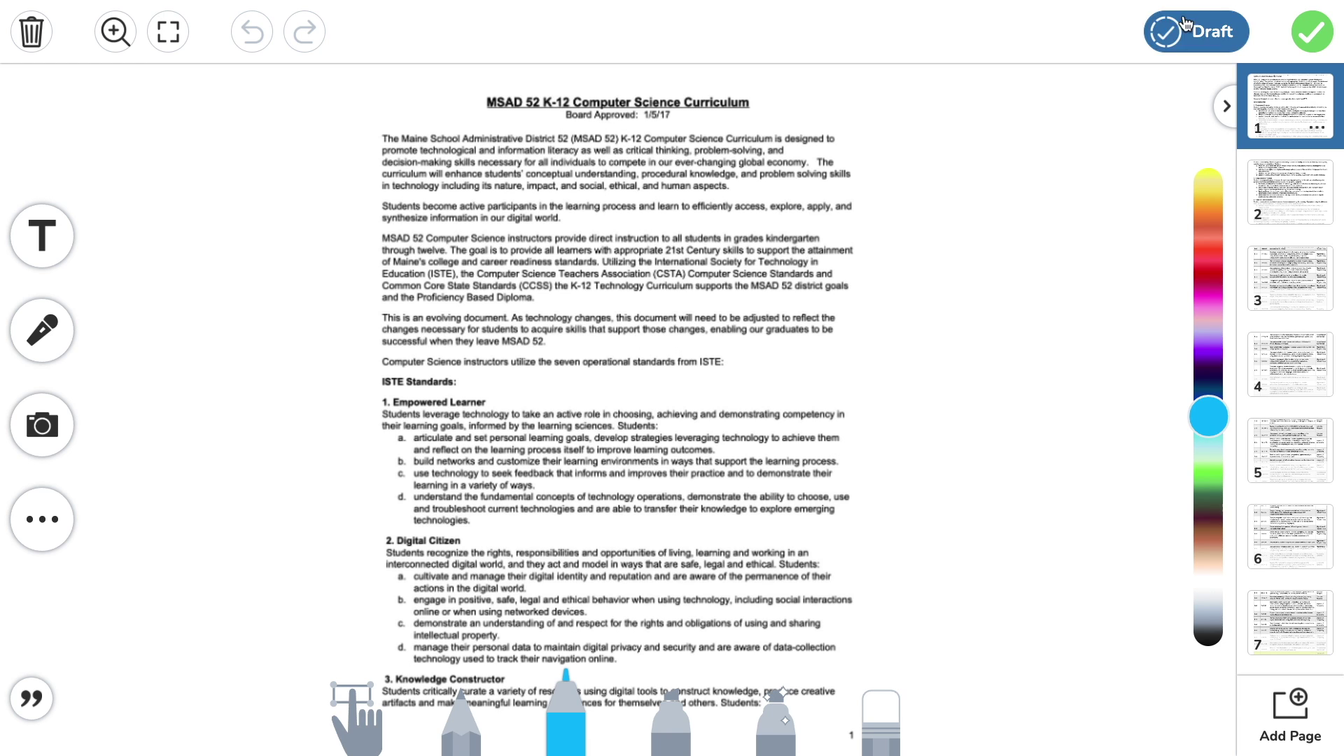
Publish the document to the class journal without selecting any students or folders
click(1309, 35)
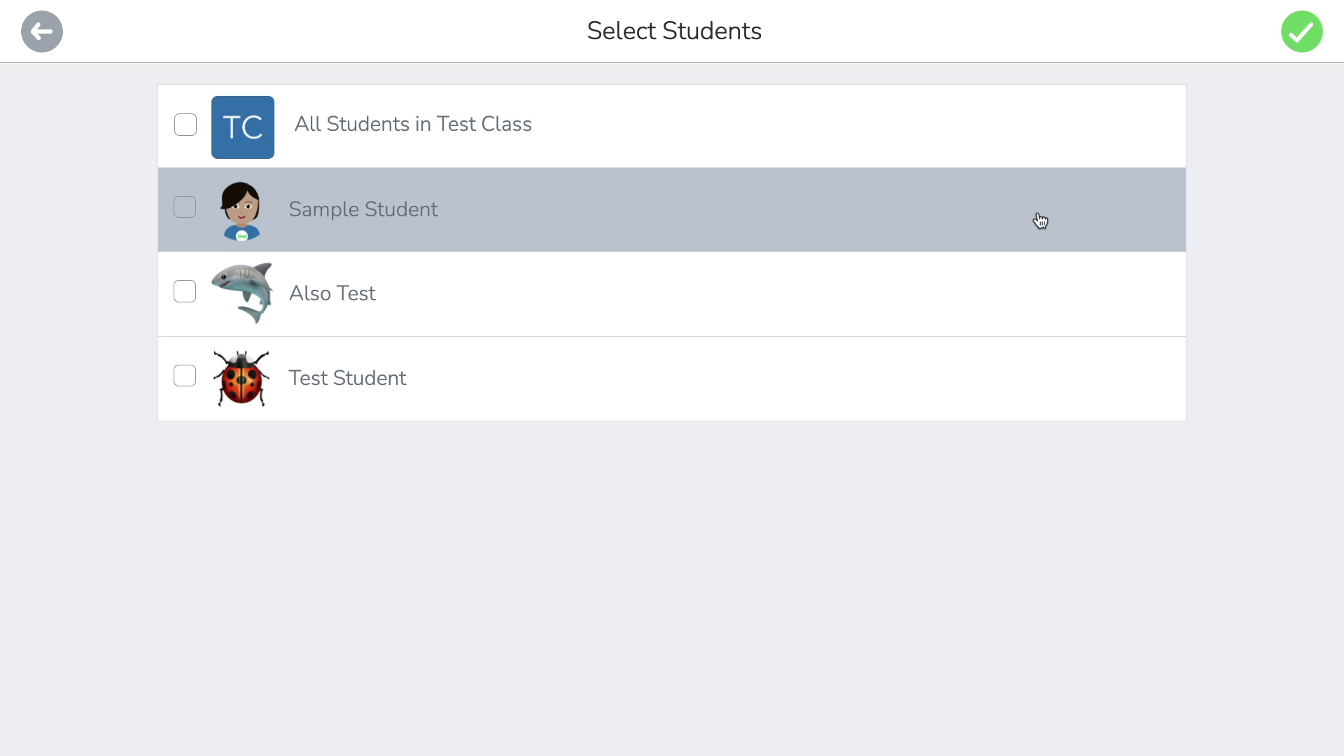
click(1303, 39)
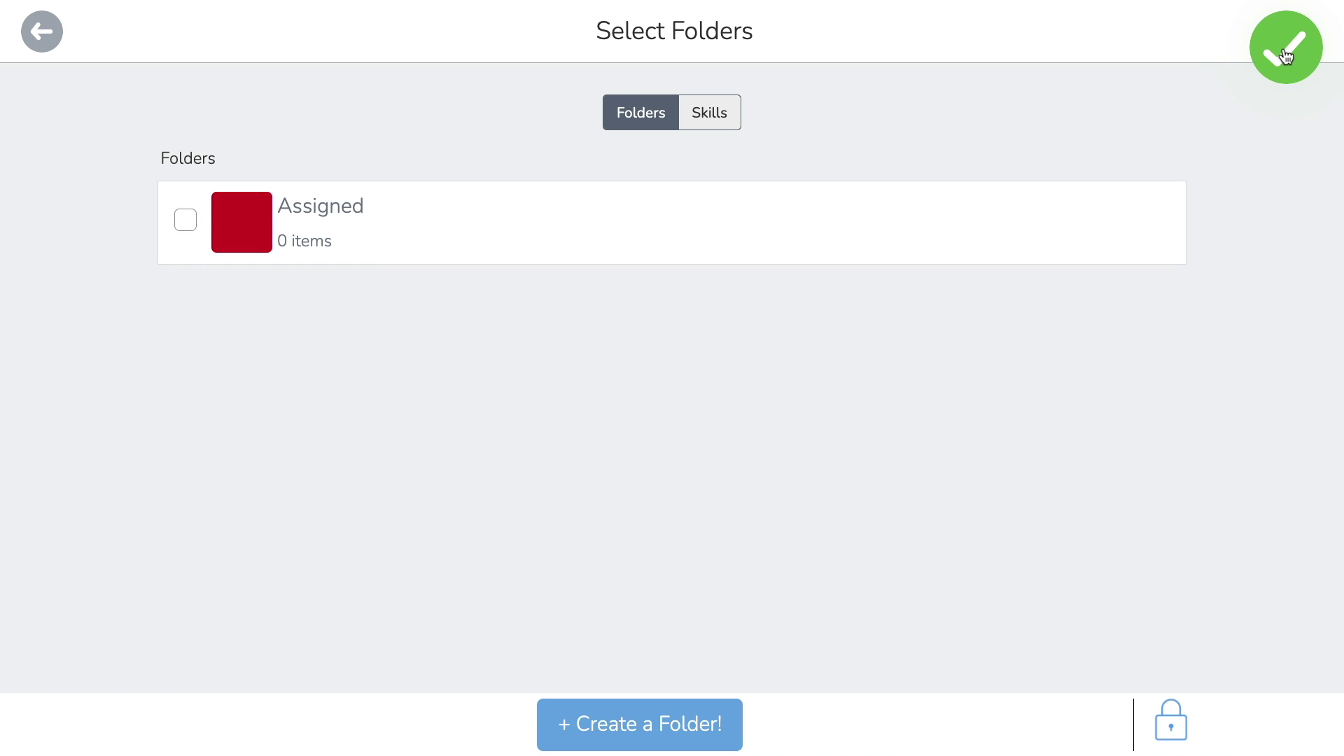
click(1286, 55)
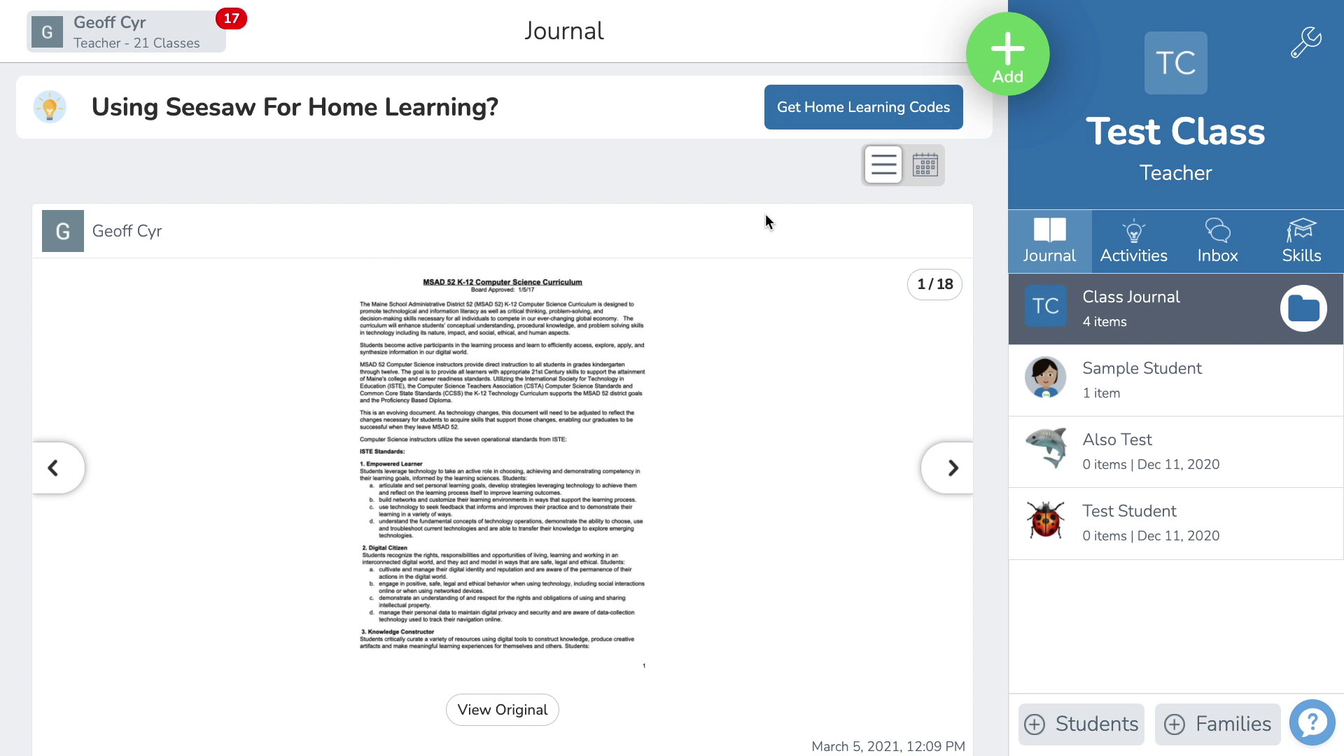
Review the new curriculum post in the journal and save its files to the computer
scroll(775, 221, down, 1)
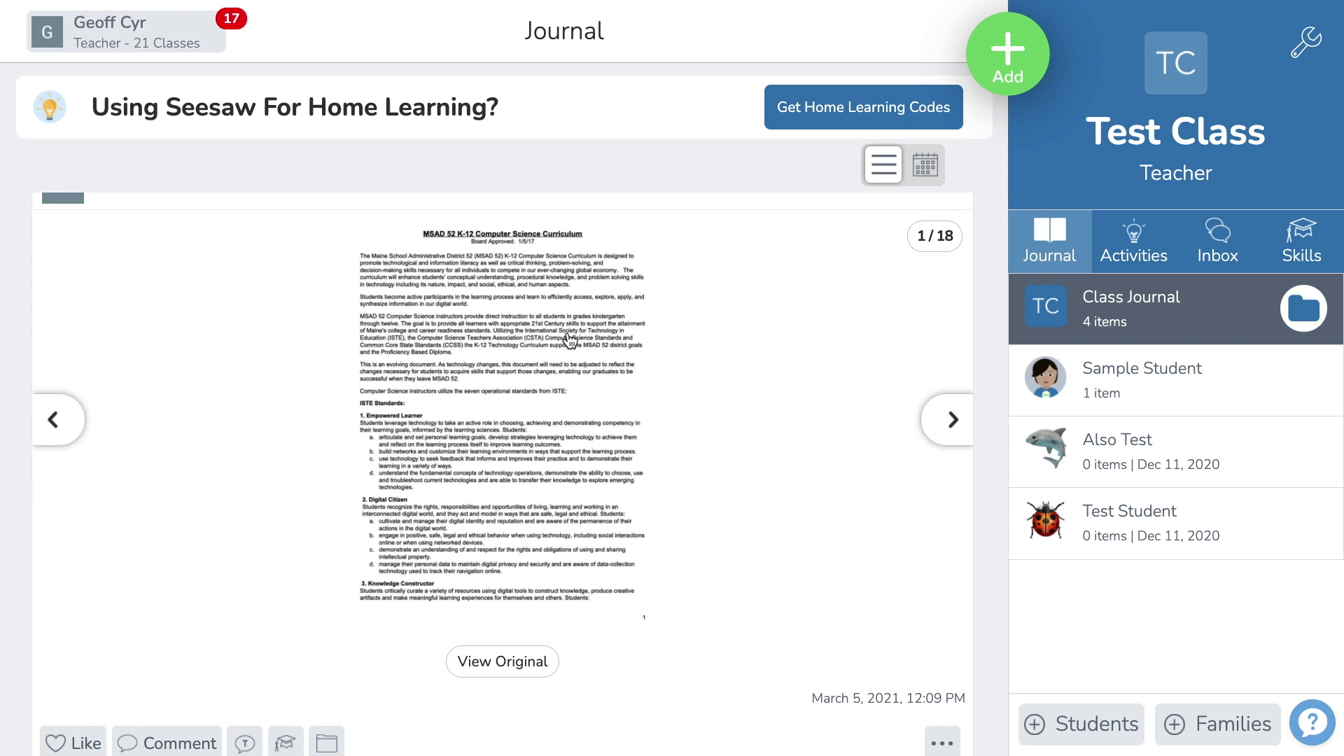
scroll(571, 343, up, 2)
scroll(543, 470, down, 2)
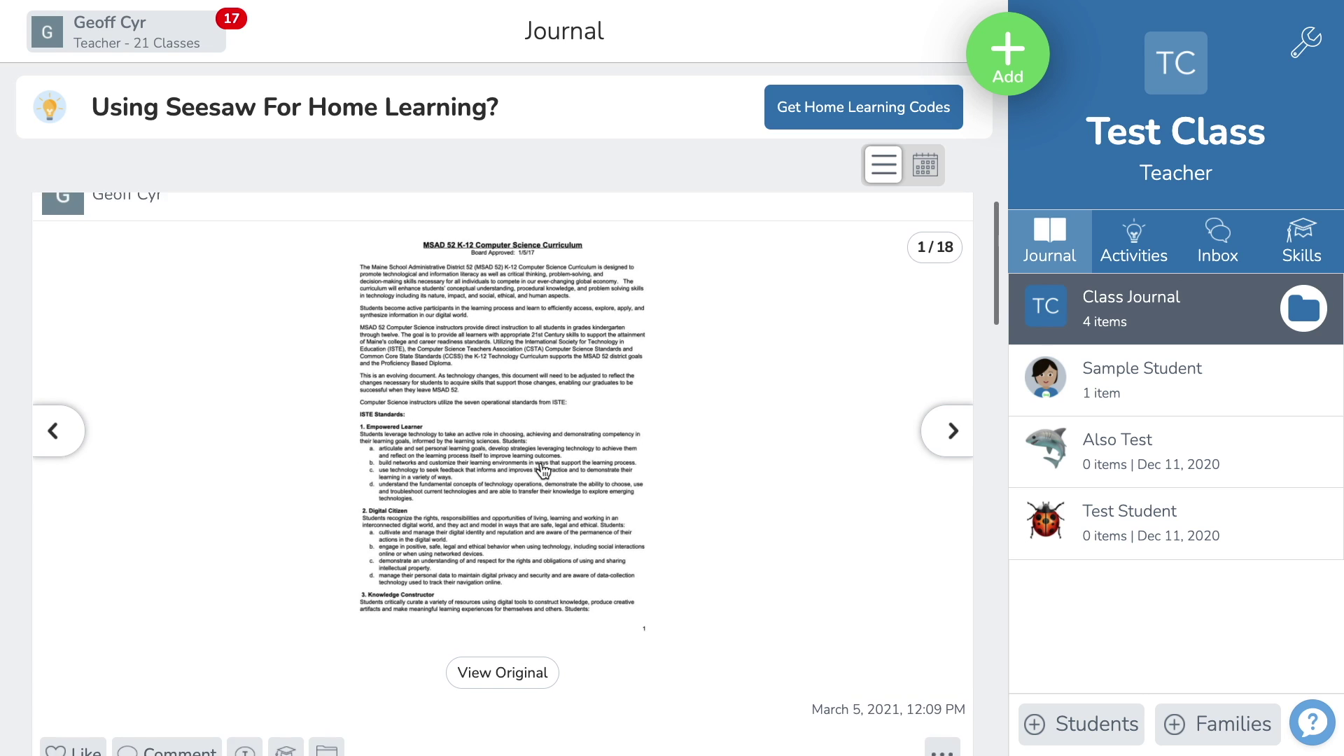
scroll(549, 459, down, 1)
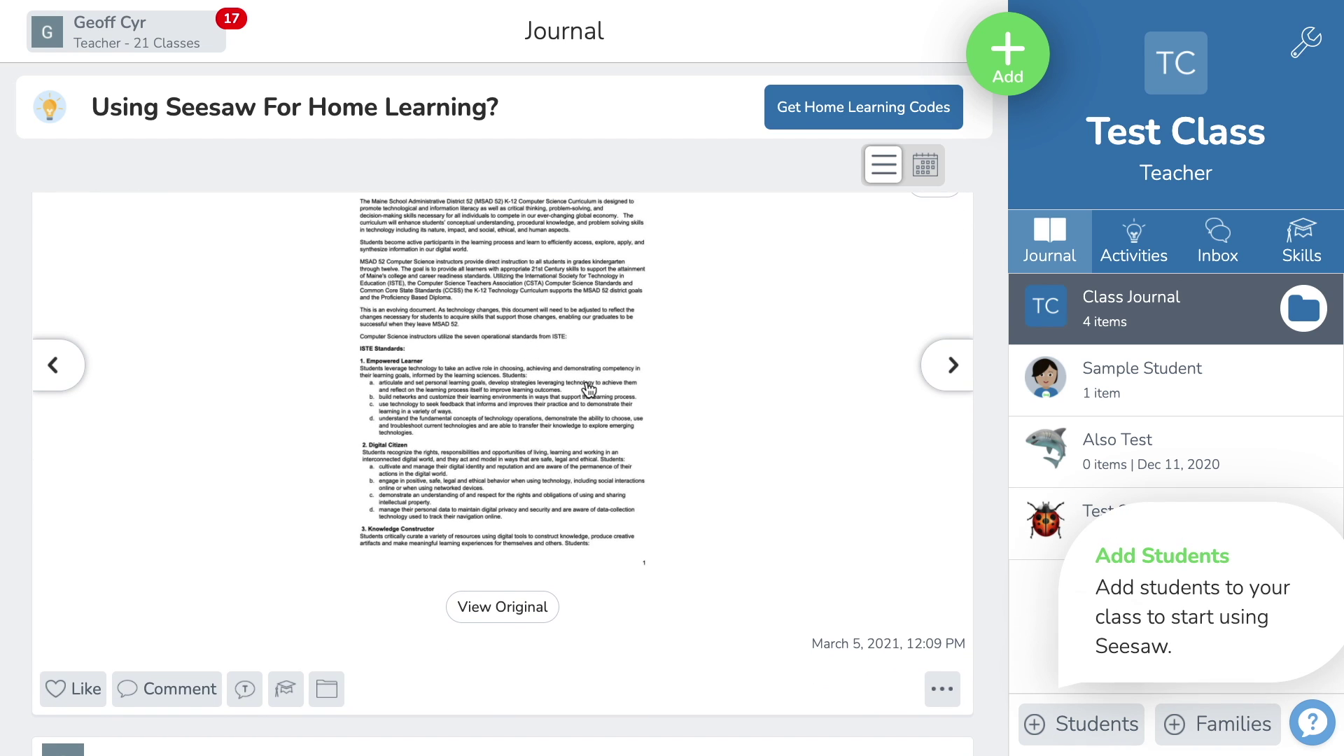
scroll(589, 389, down, 2)
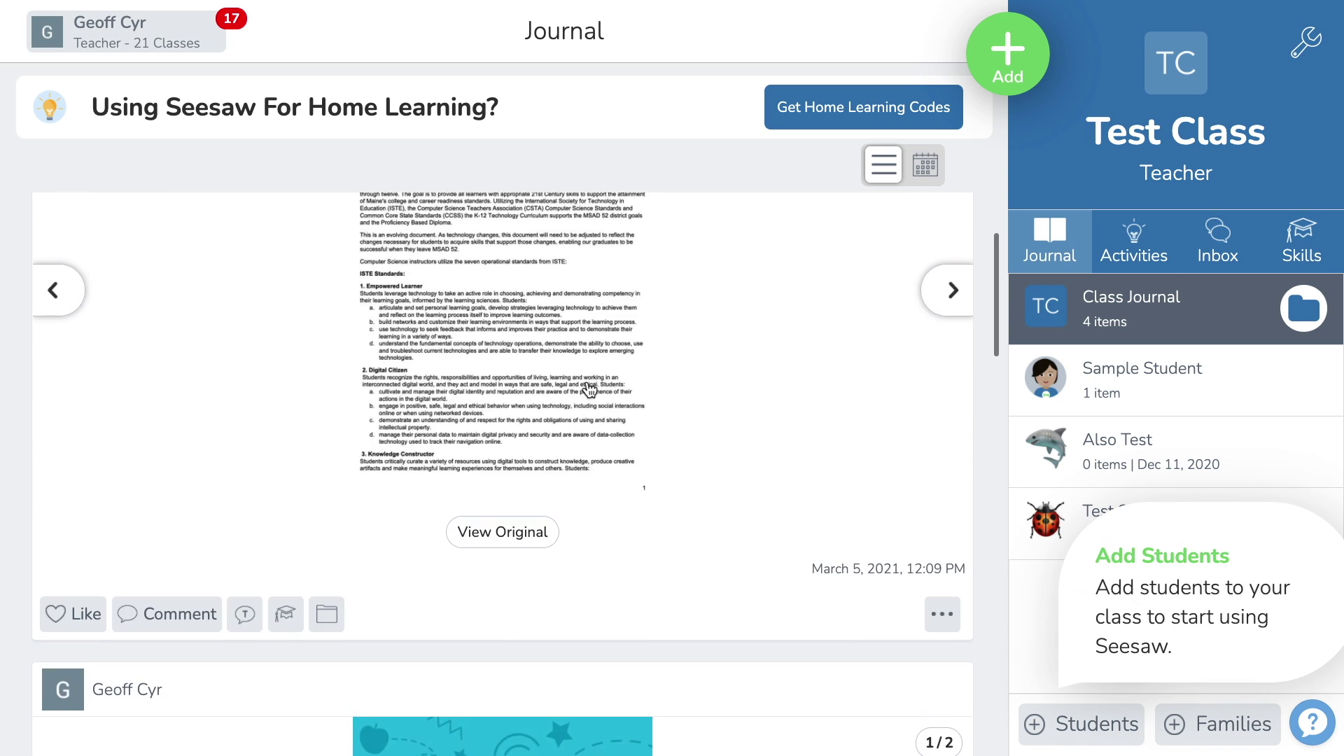
click(944, 615)
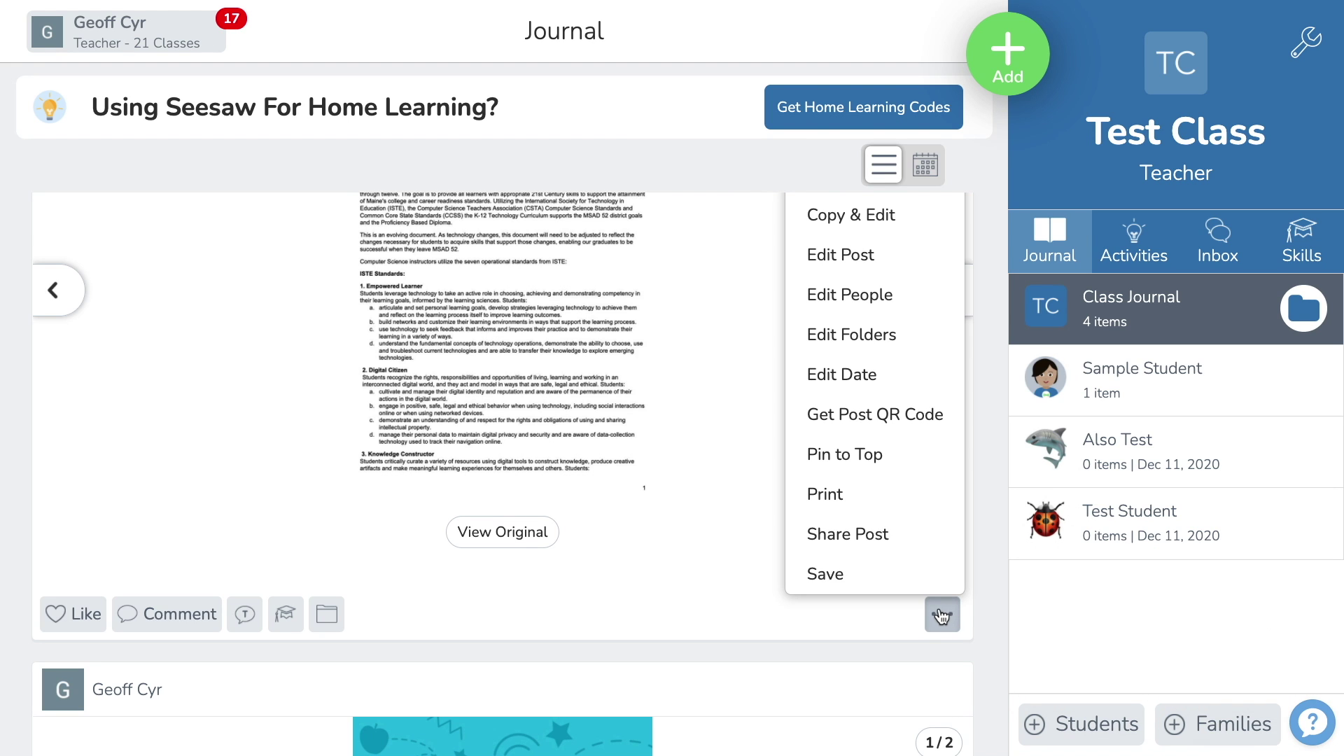
click(879, 580)
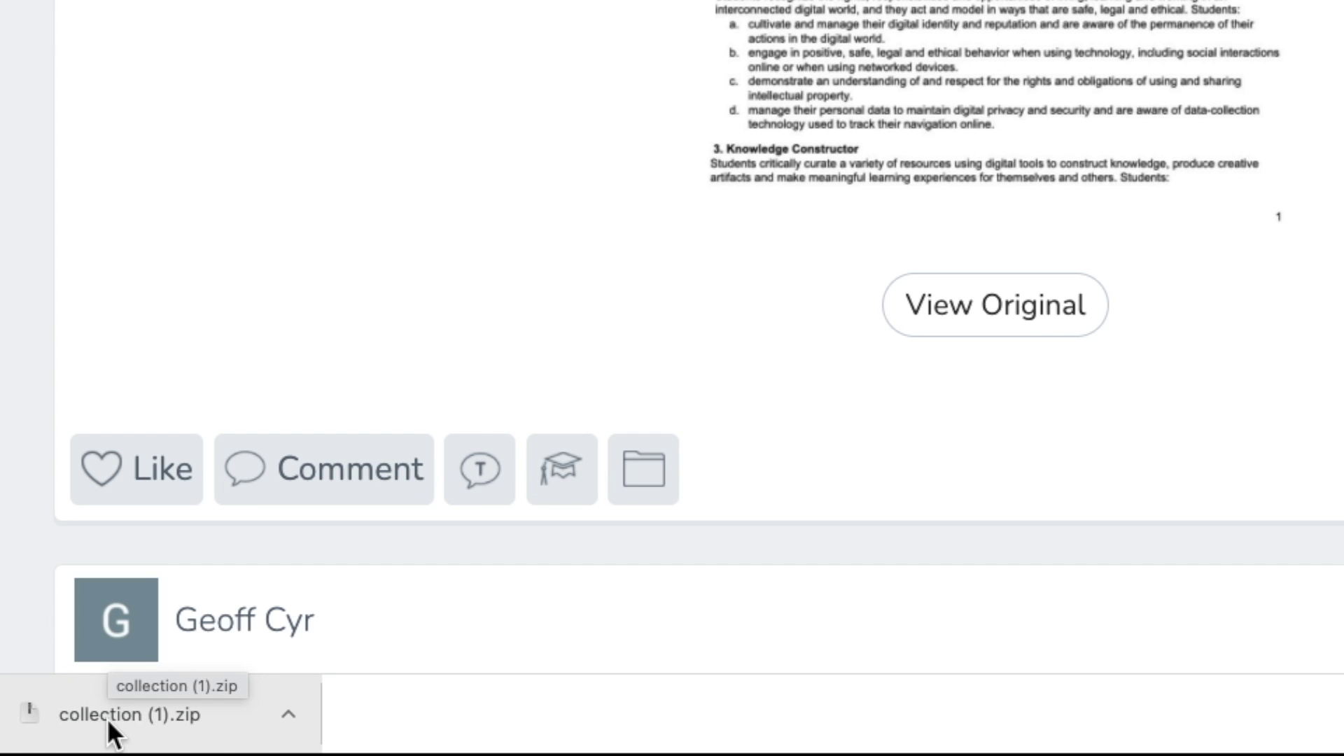
Extract the downloaded collection (1).zip, open the collection (1) folder in Finder and select attachment.pdf
click(157, 732)
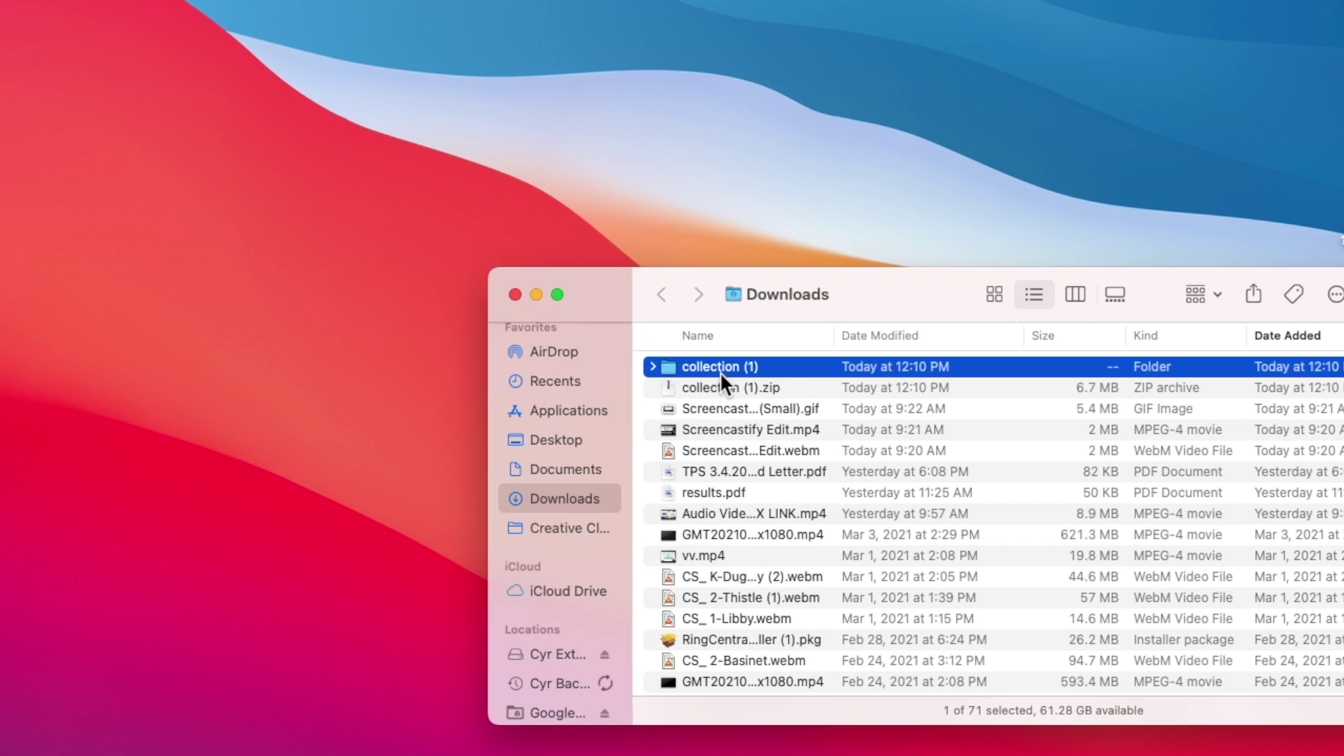
double_click(716, 367)
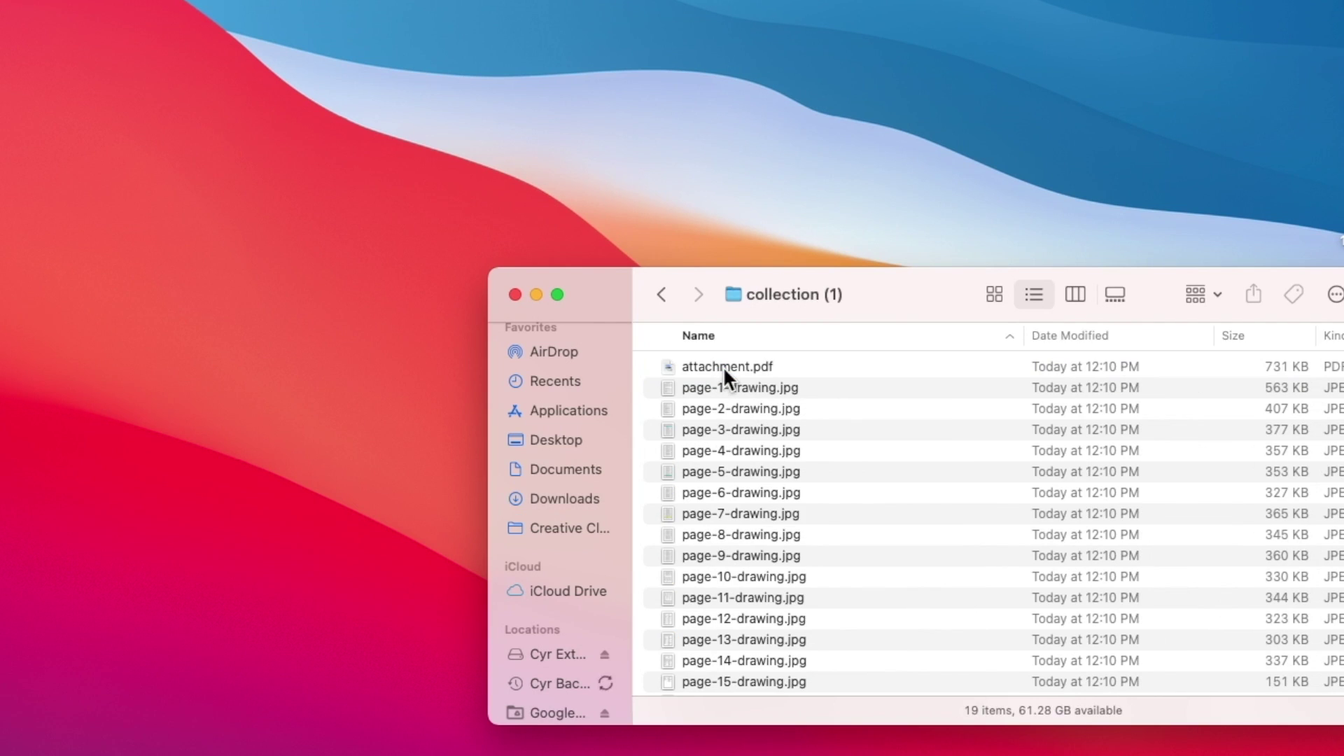
click(763, 365)
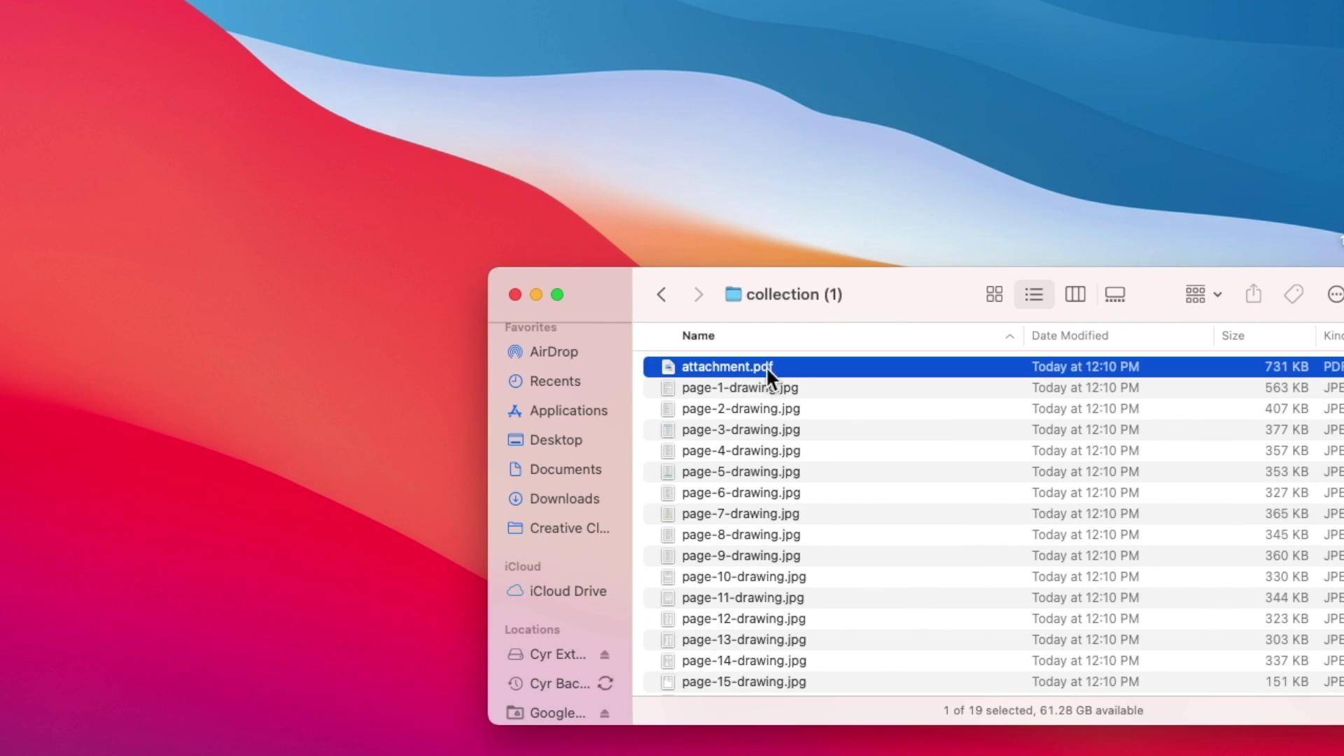
Open attachment.pdf, look through its pages and close it
double_click(729, 367)
scroll(661, 378, down, 10)
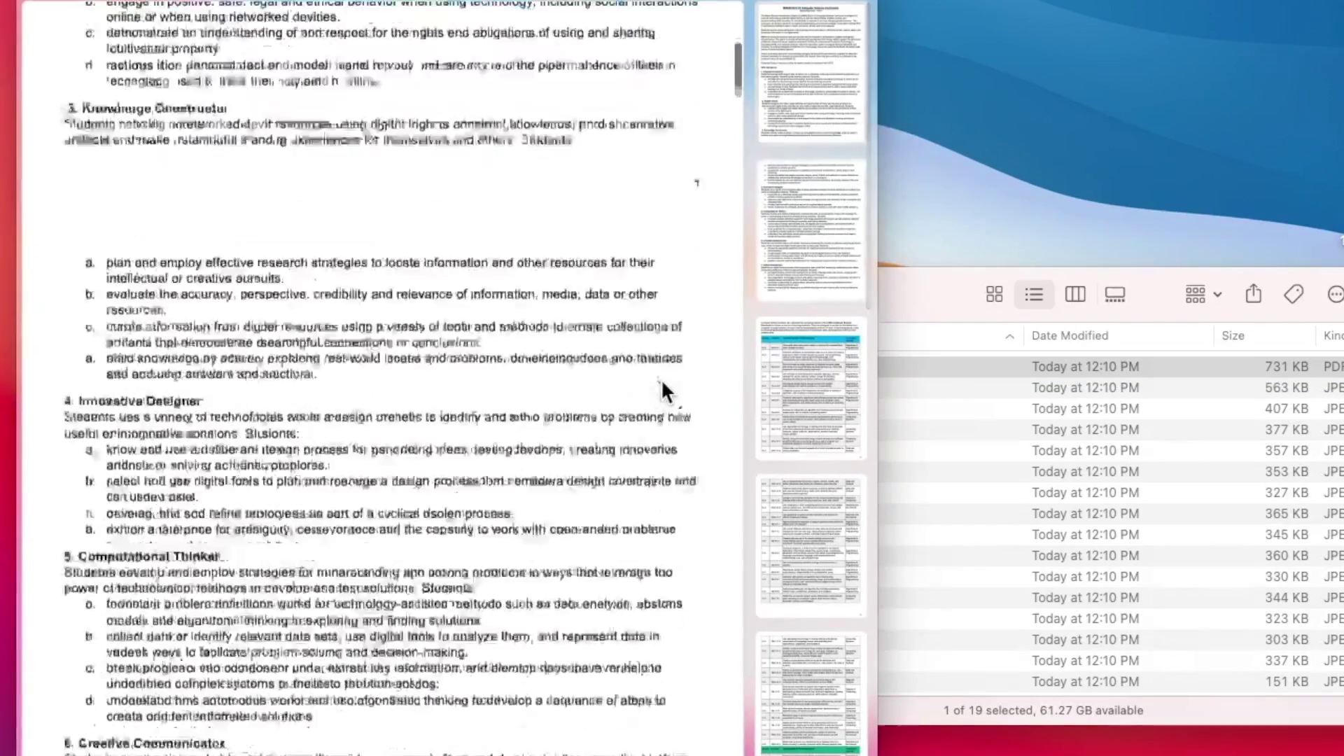
key(super+w)
Preview the downloaded page images one after another, from page-1-drawing.jpg to page-8-drawing.jpg, and close the preview
click(767, 385)
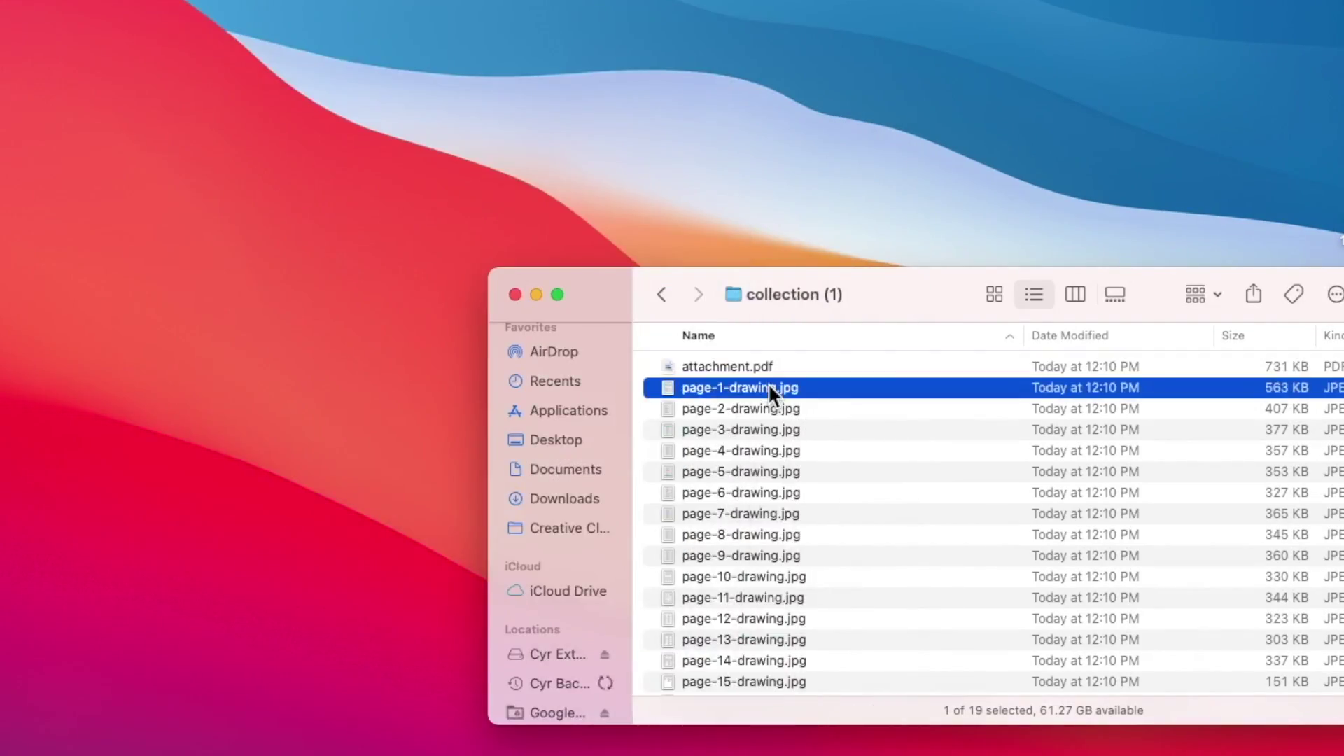
double_click(768, 385)
key(Down)
key(Down)
key(Down)
key(Down)
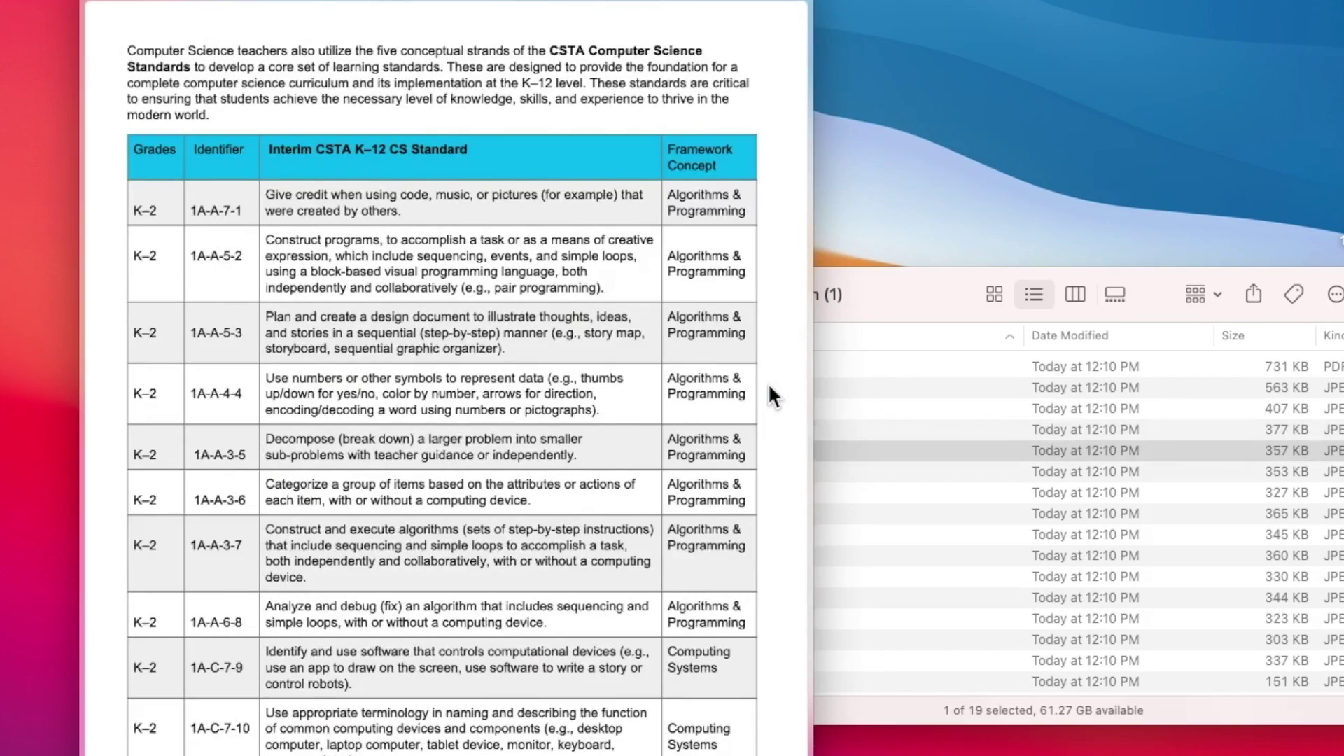
key(Down)
key(Down)
key(Down)
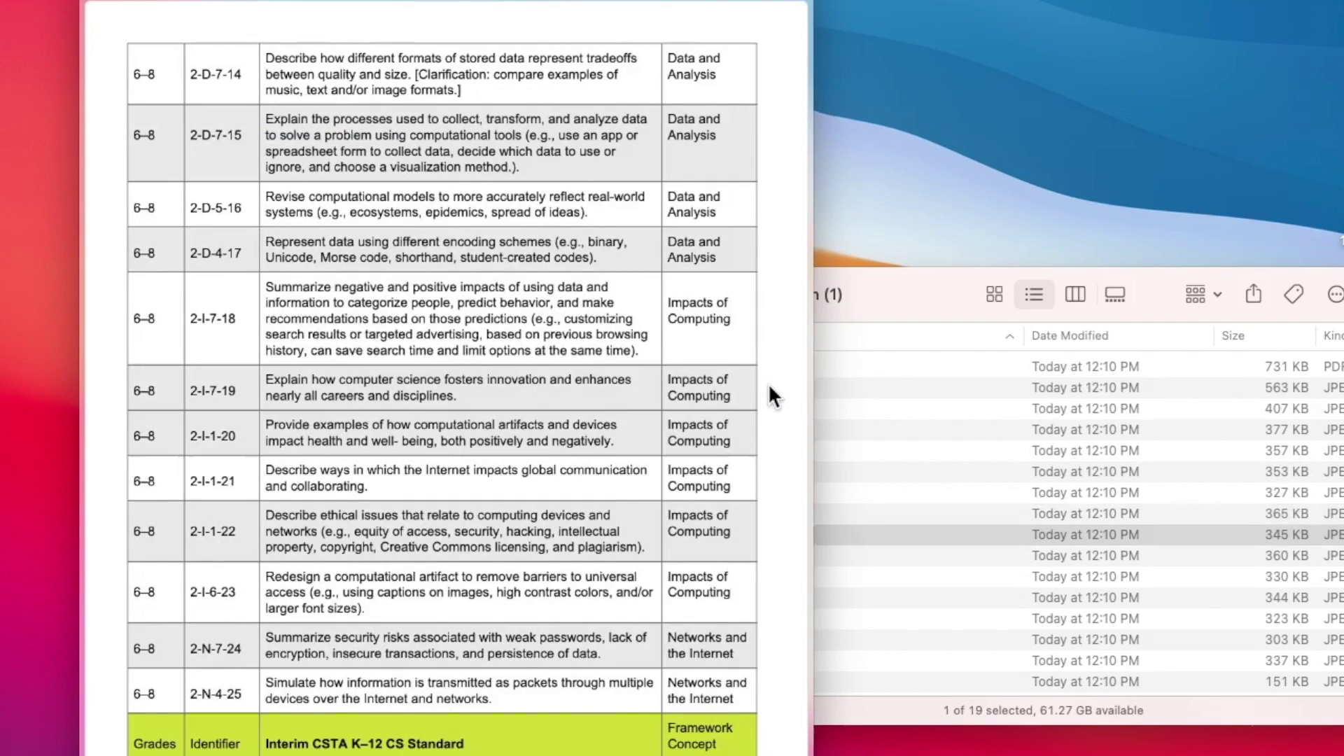
key(space)
scroll(771, 469, down, 3)
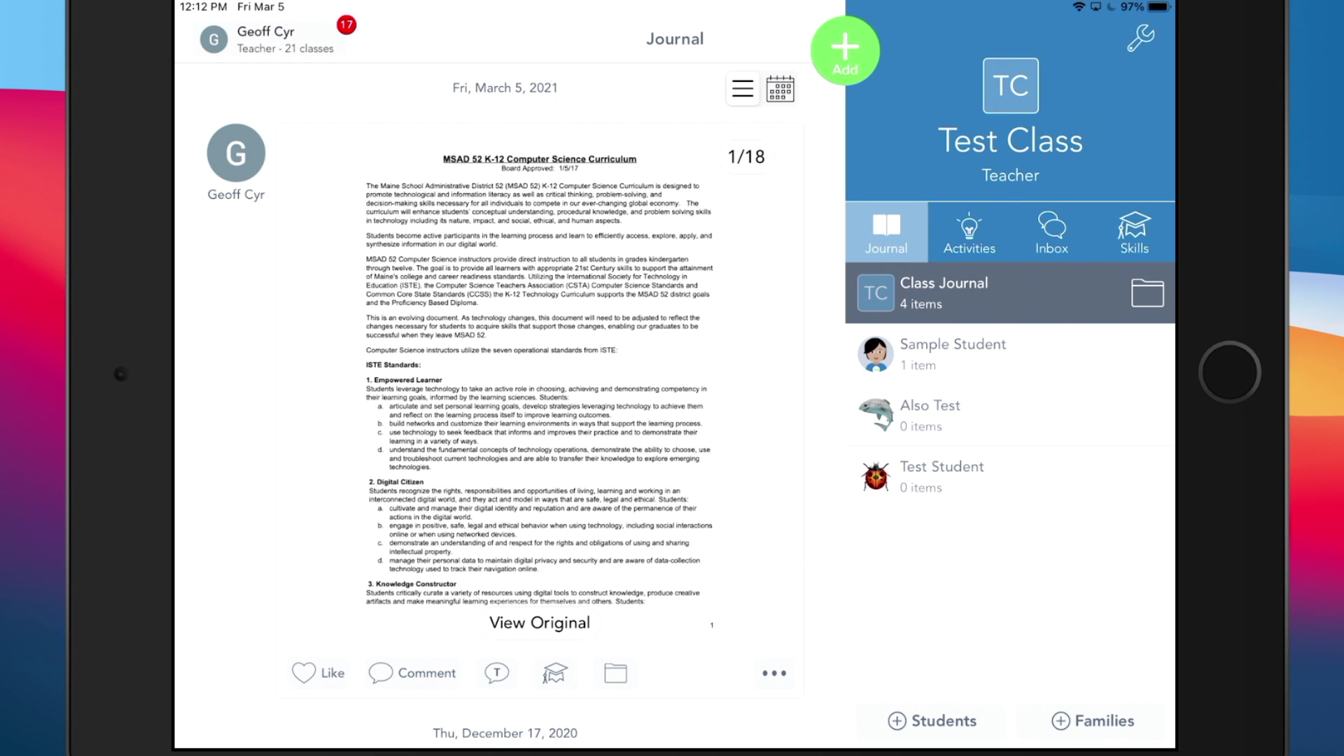
Delete the curriculum post from the class journal on the iPad and confirm the deletion
click(774, 672)
click(774, 298)
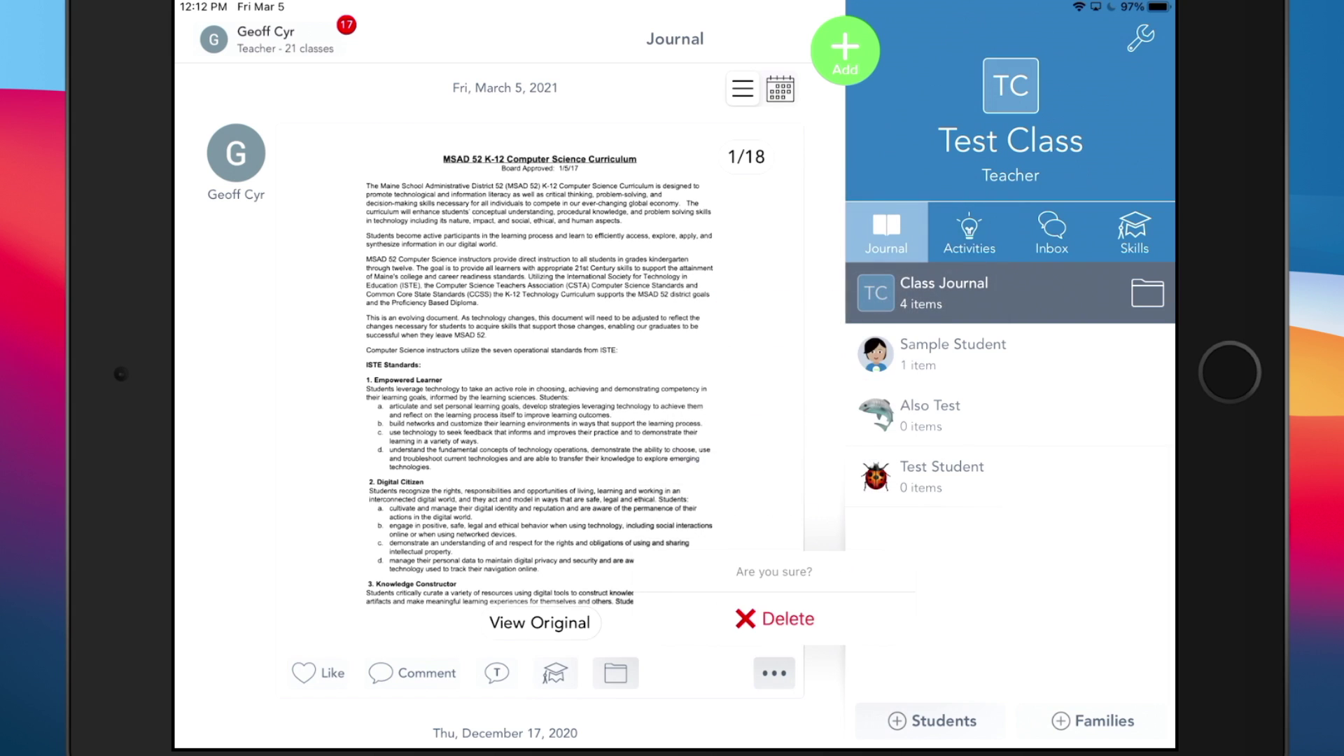
click(774, 699)
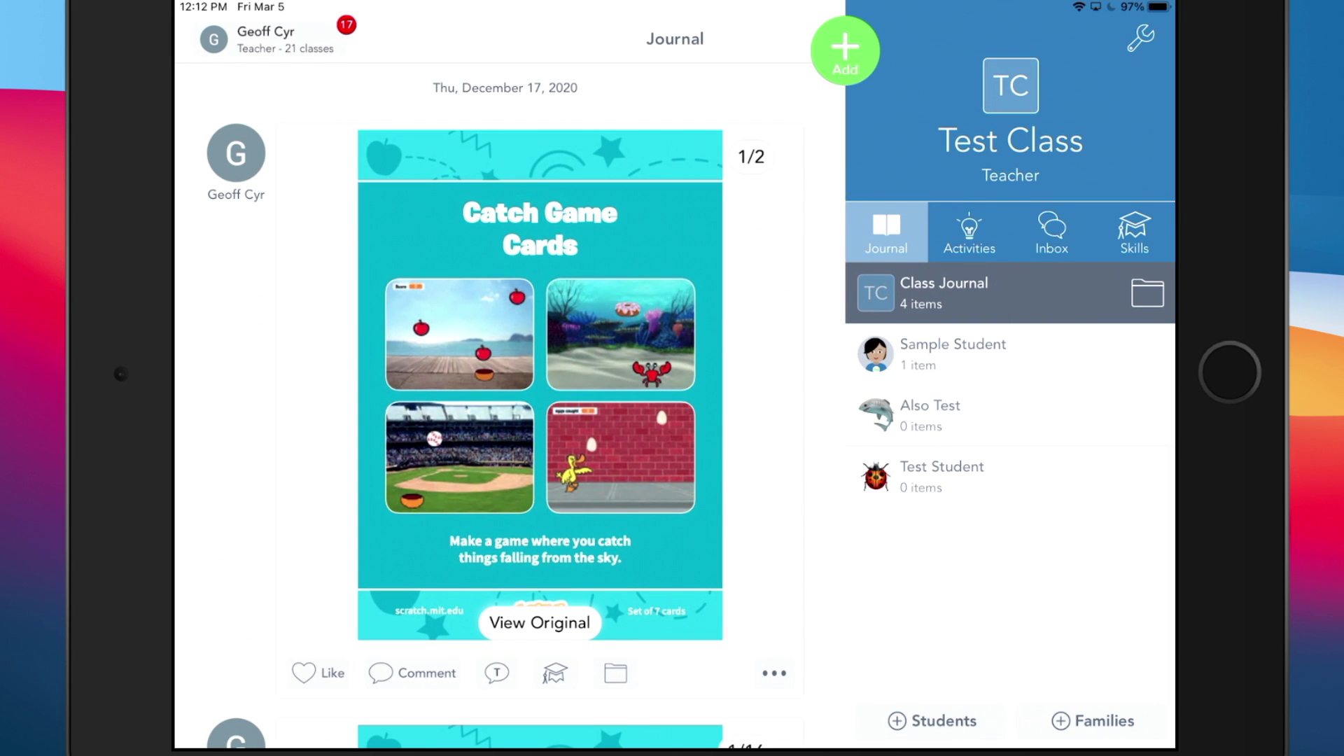
Start a new student work post in the class journal using a file upload
click(845, 50)
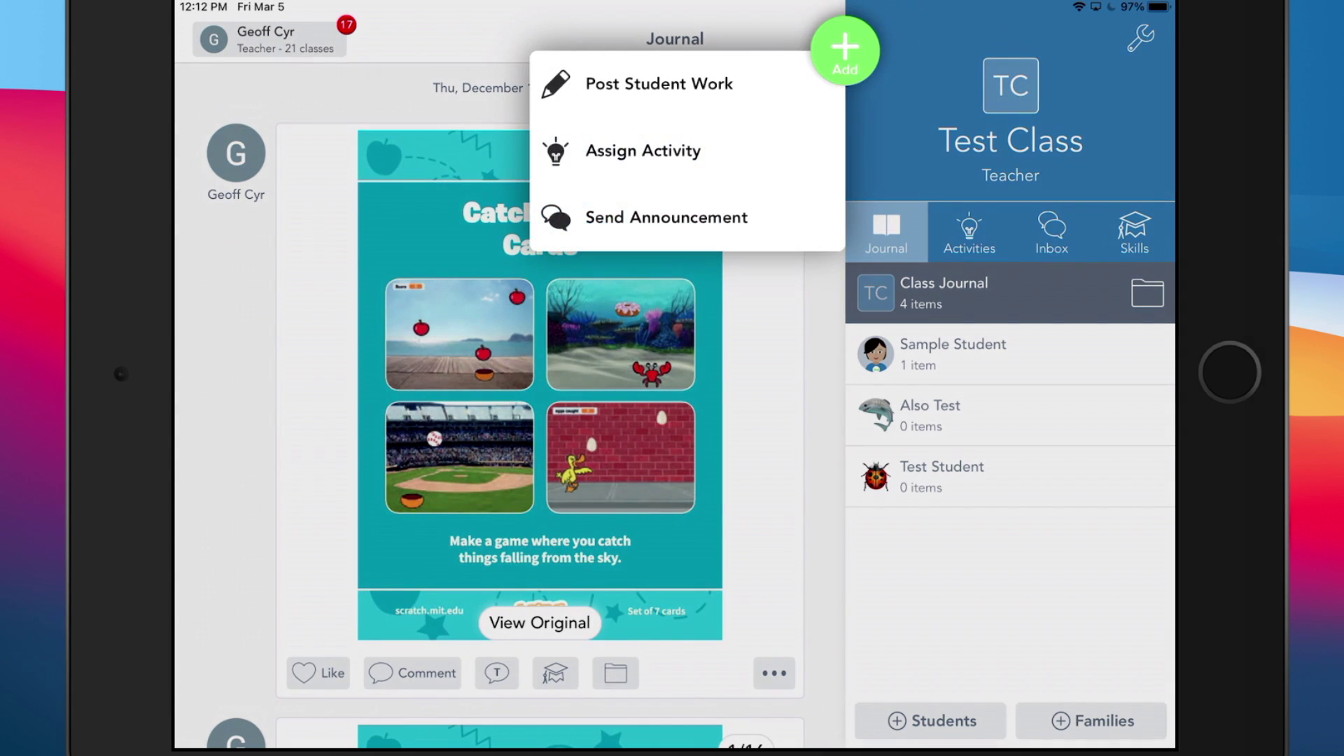
click(658, 84)
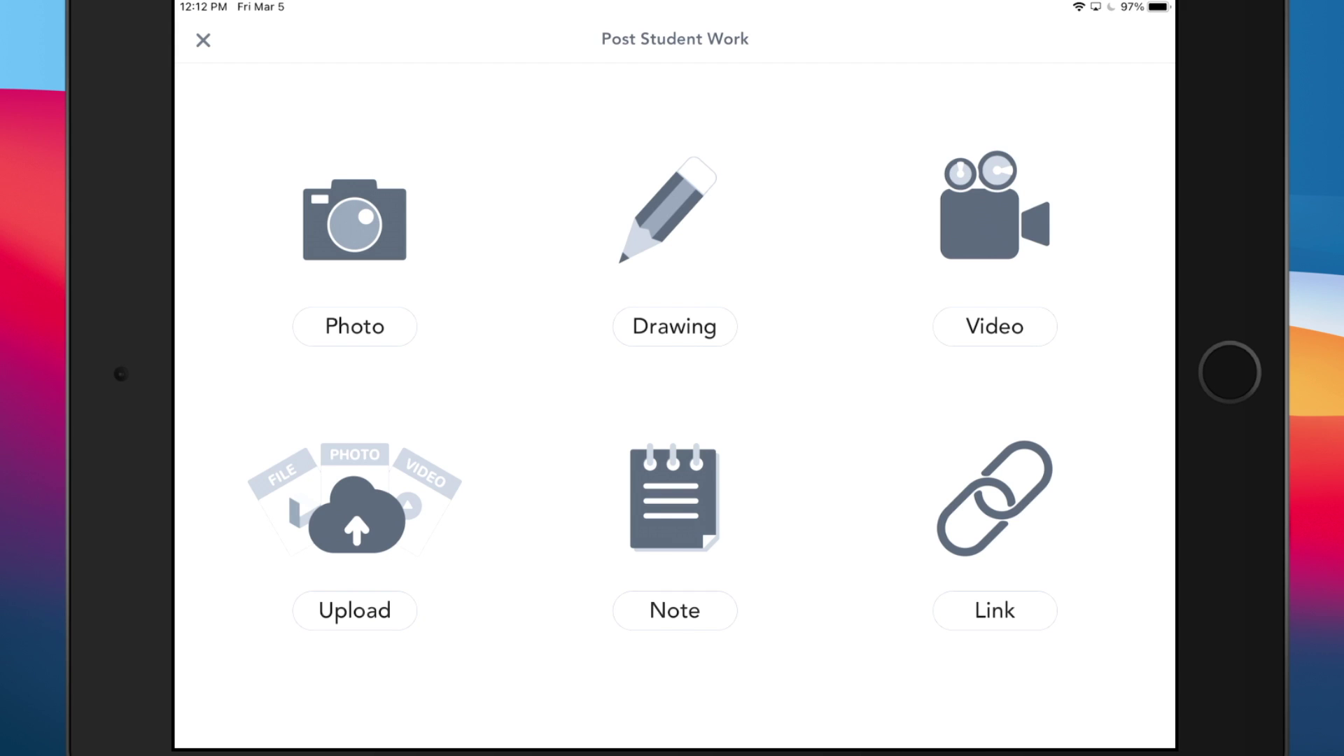
click(355, 609)
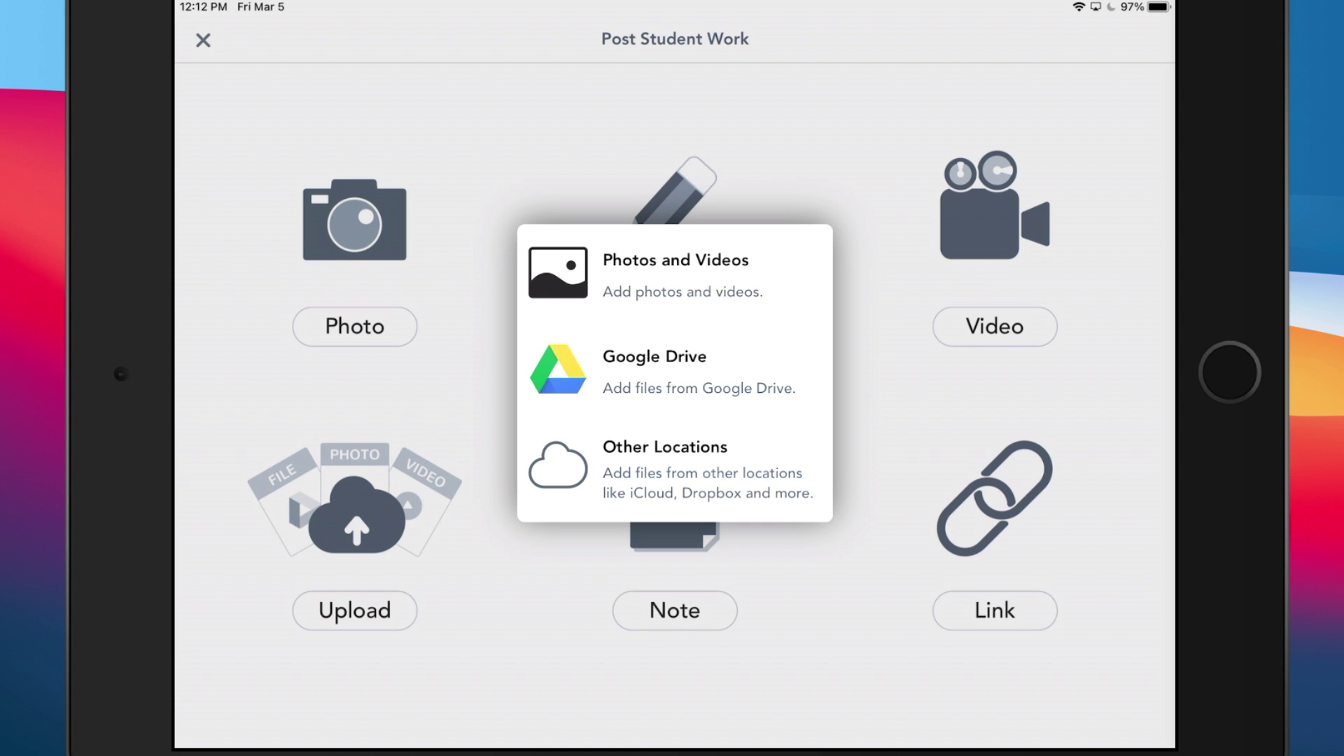
Look through the file sources available under Other Locations and return to the upload choices
click(665, 466)
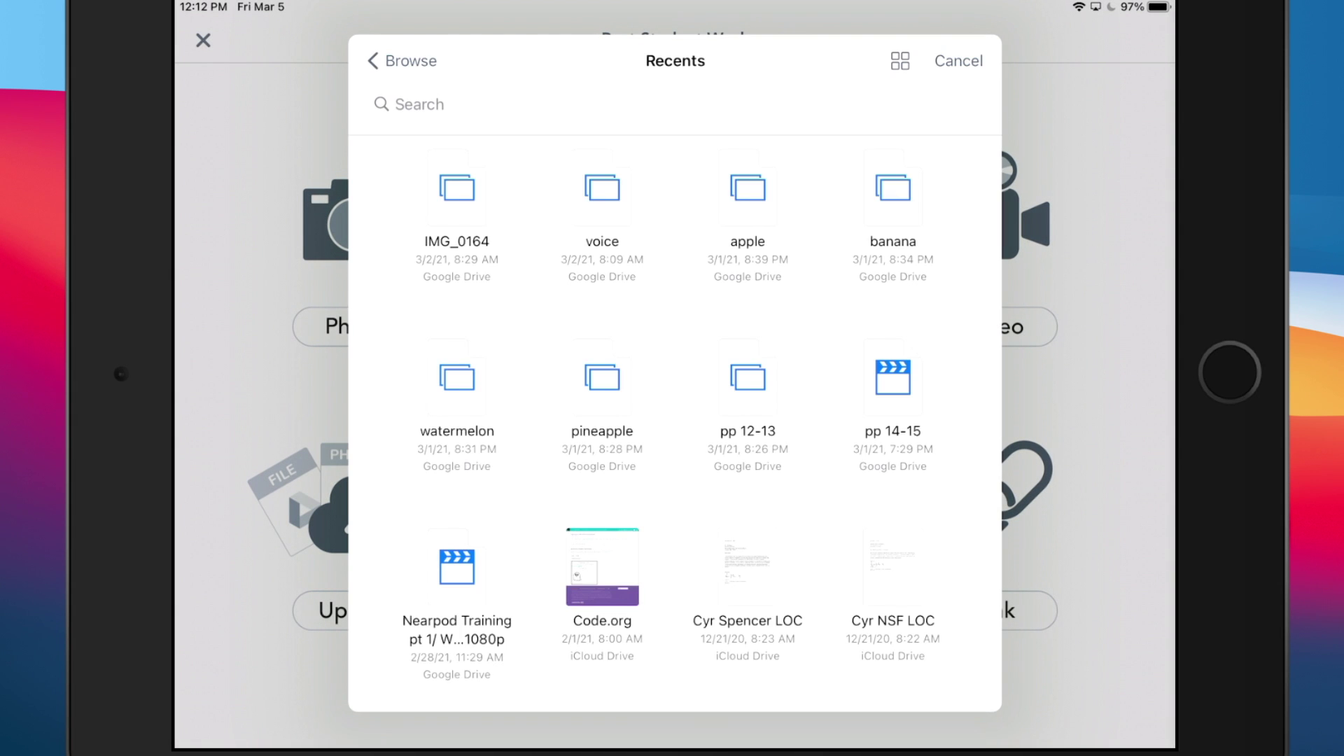
click(403, 61)
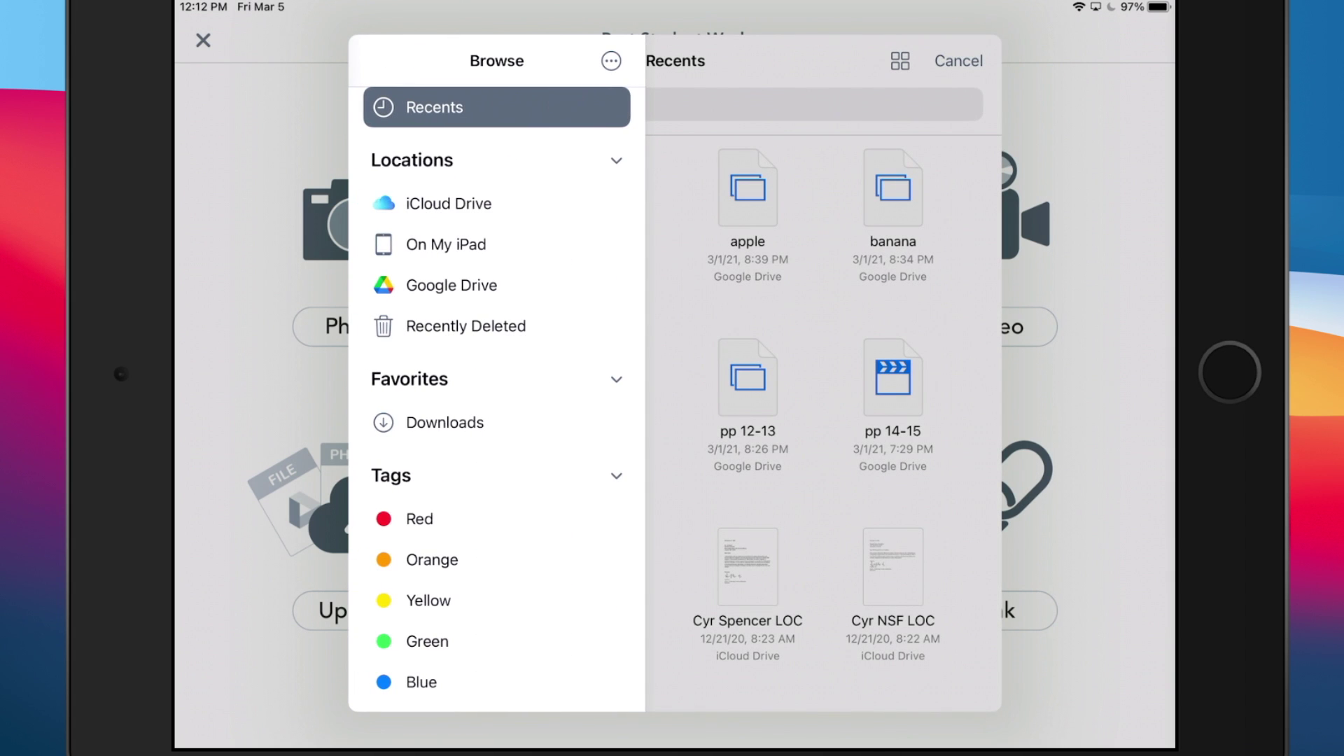
click(496, 107)
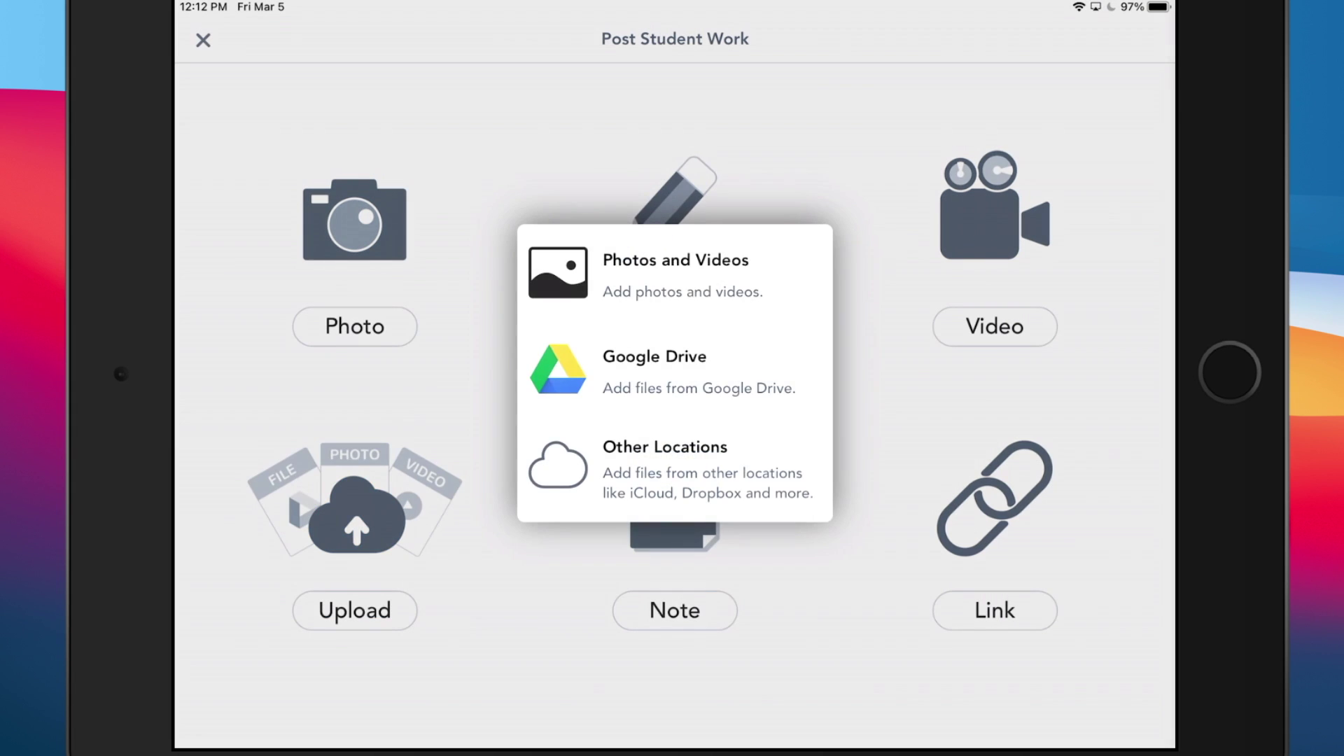
Upload Approved K-12 Technology Curriculum .pdf from the Curriculum and Standards folder in Google Drive and publish it to the journal
click(654, 369)
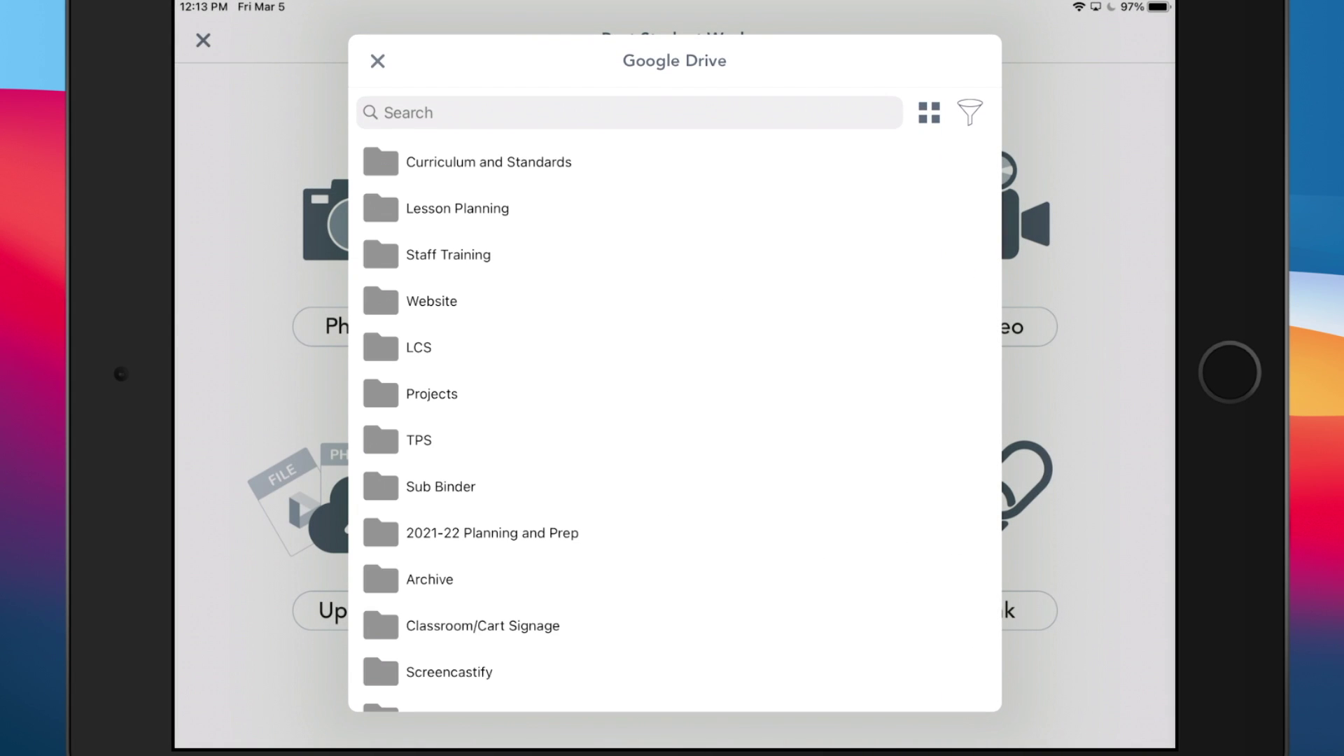
click(489, 162)
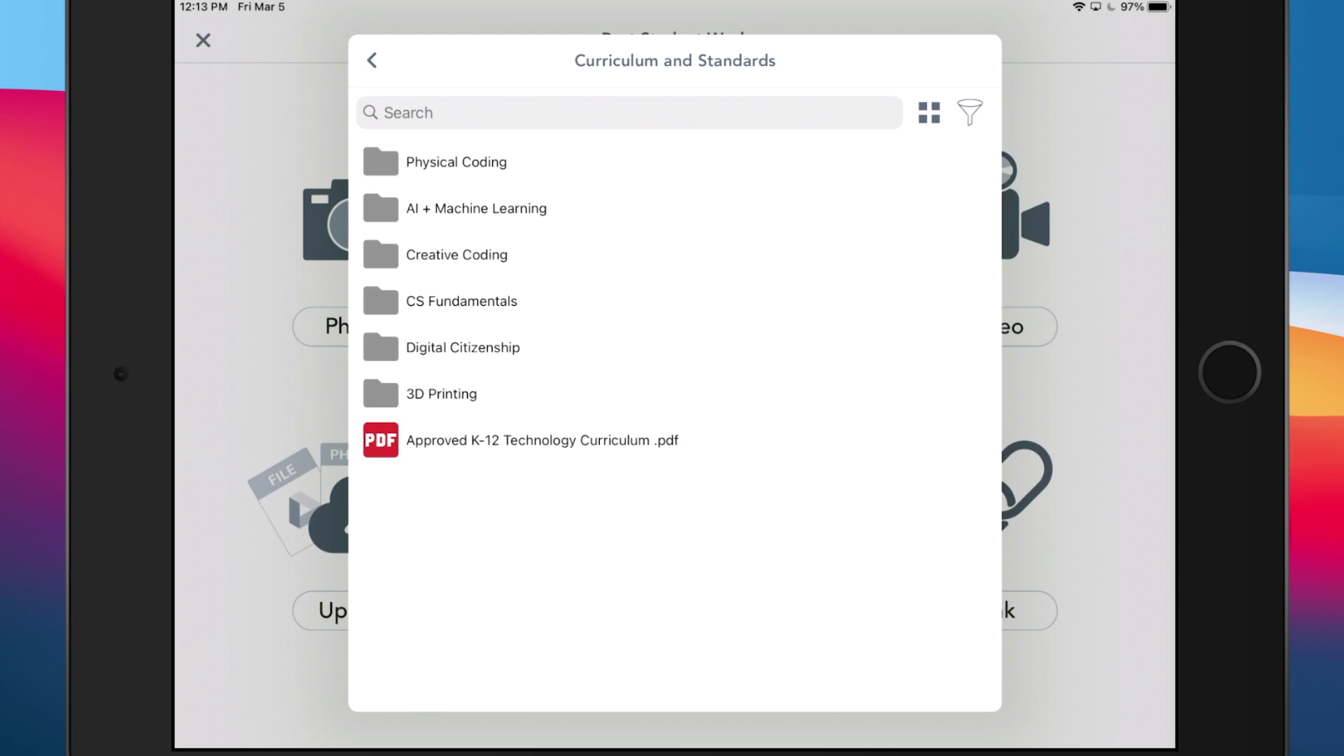
click(542, 440)
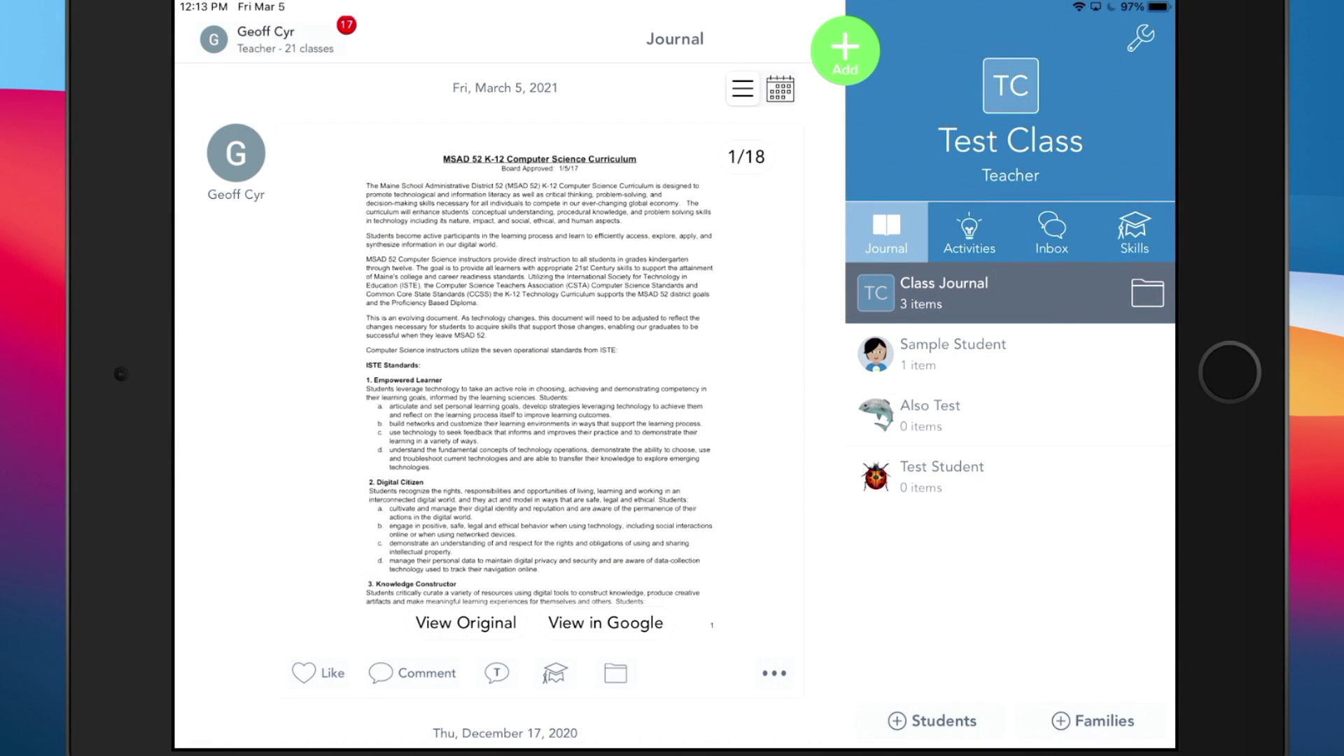
Save the new curriculum post's pages to the iPad's camera roll
click(774, 673)
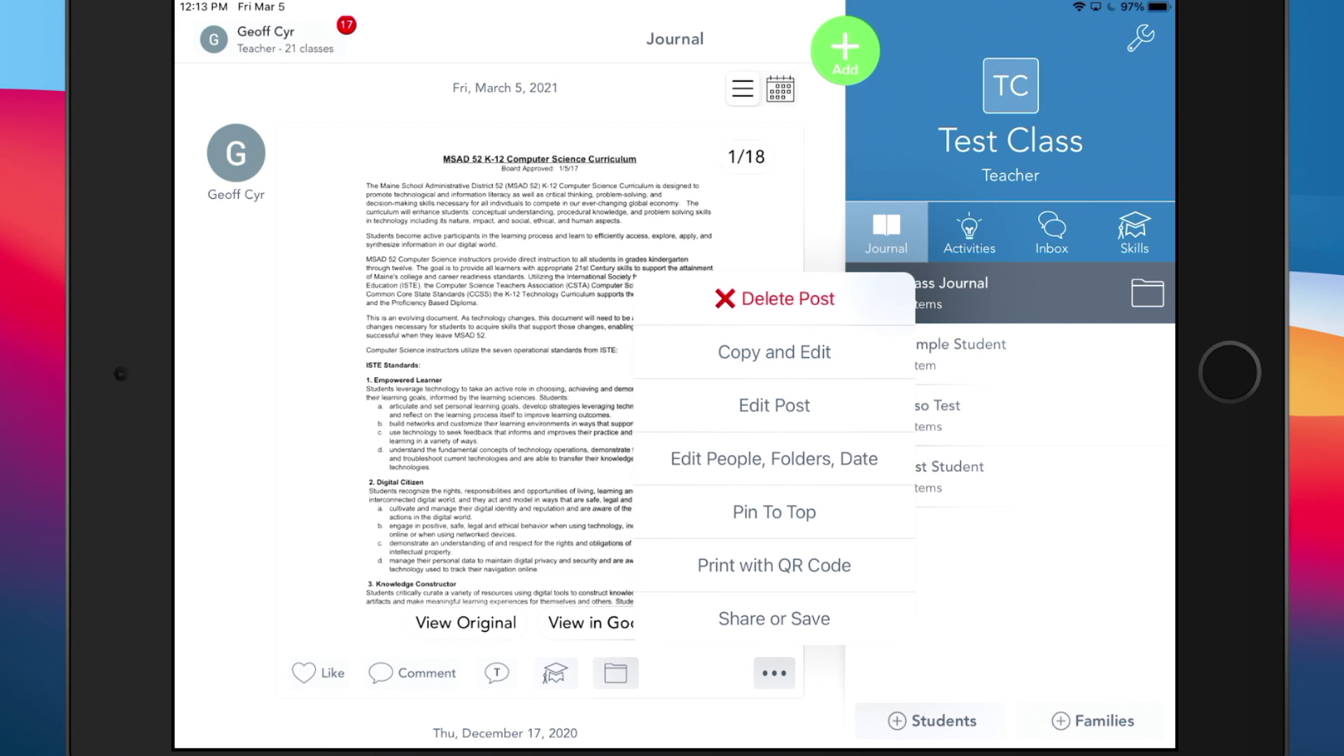
key(Escape)
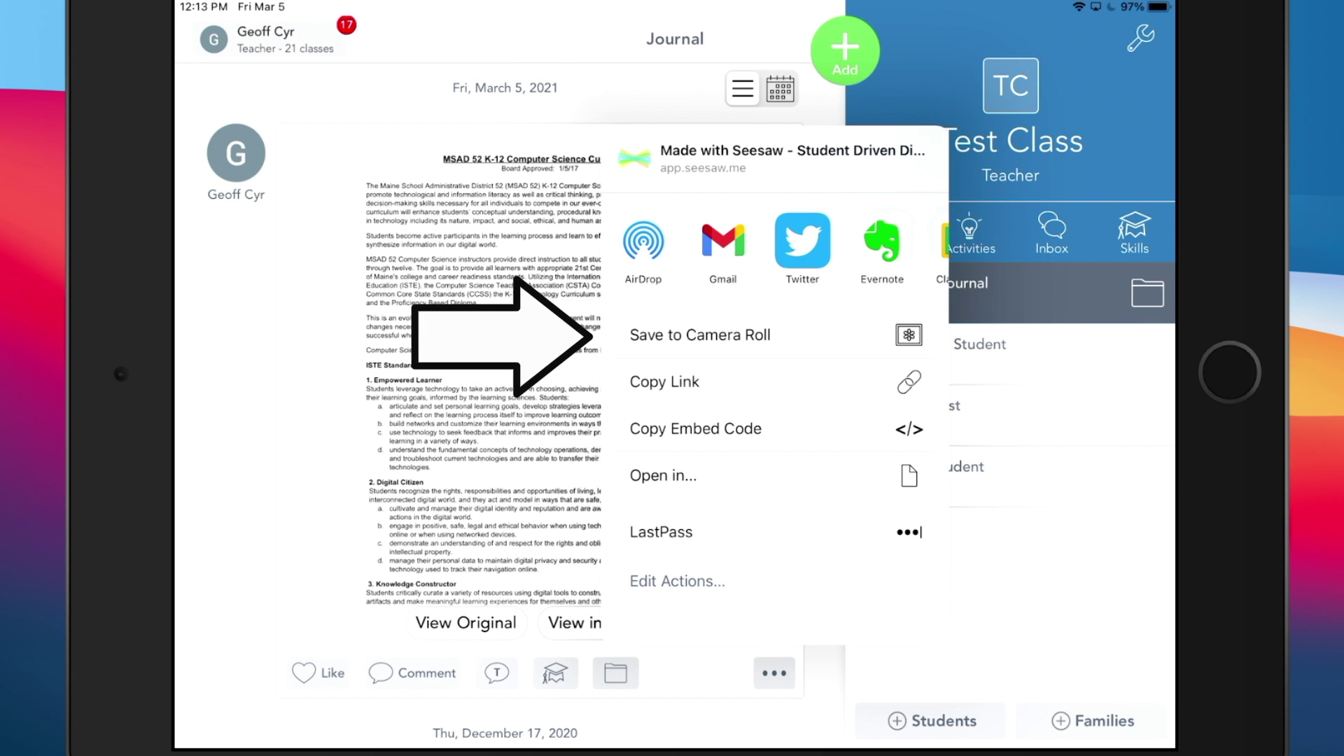
click(700, 334)
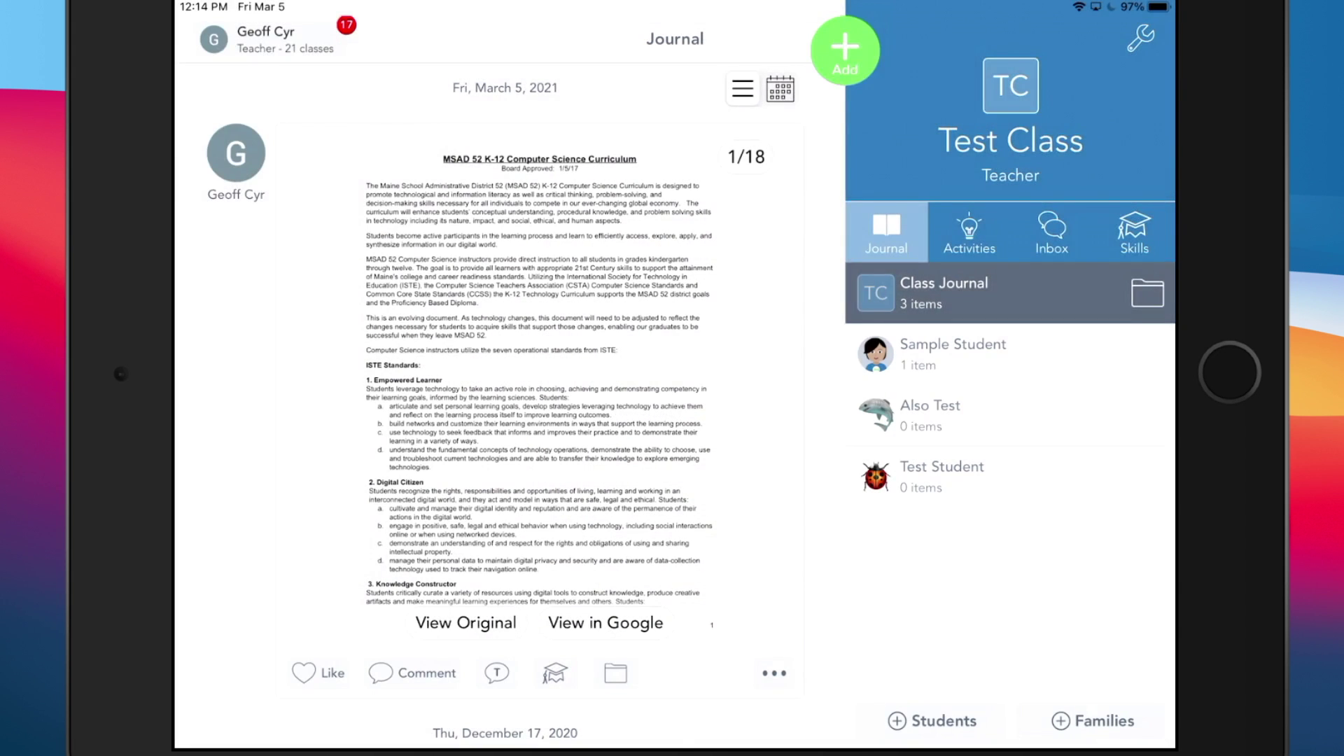
Switch to Photos, open the saved image of the curriculum's first page and browse through the following page images
key(super+h)
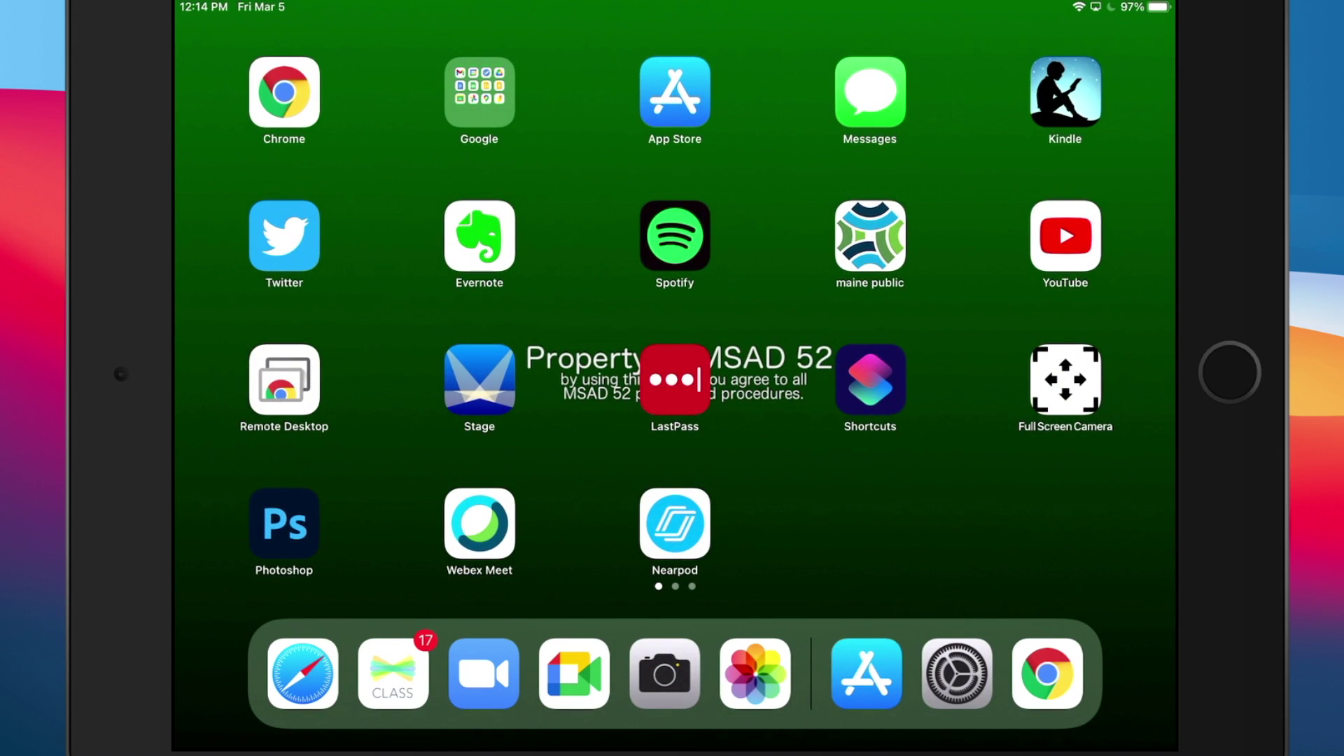
click(754, 673)
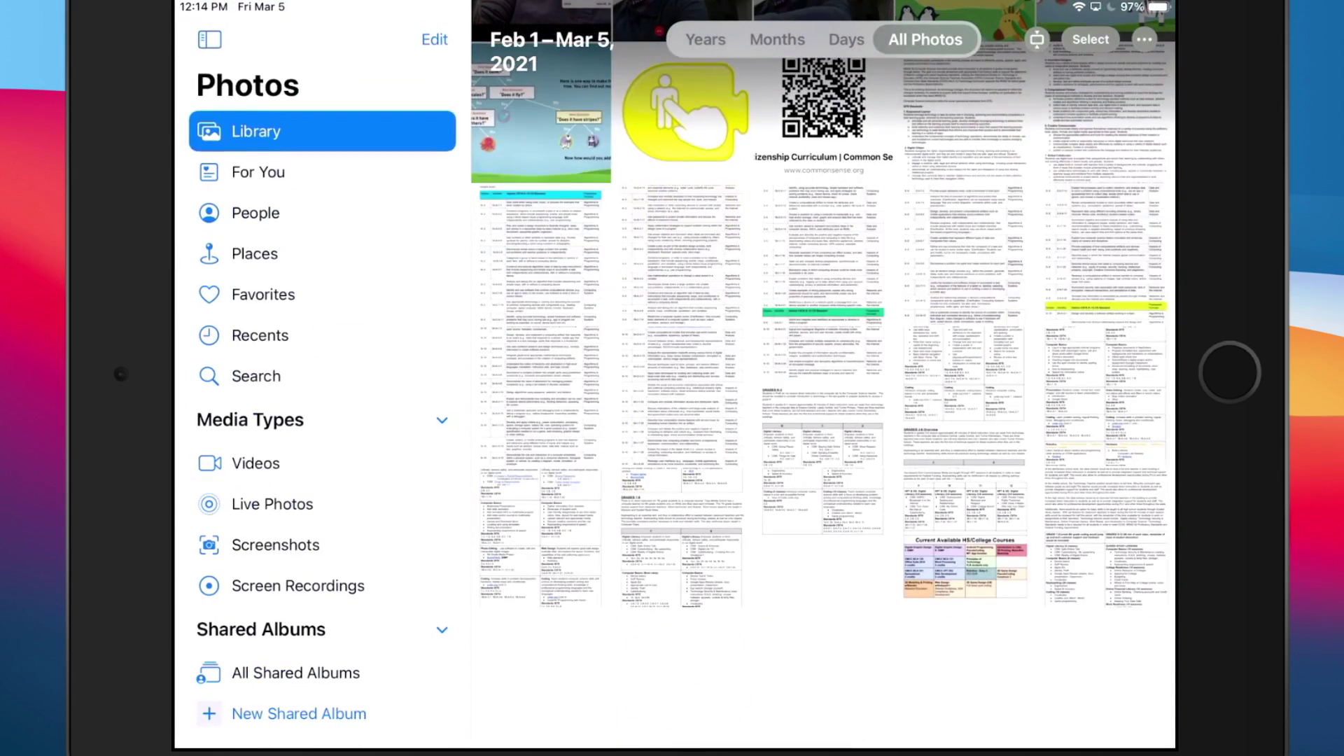
click(966, 115)
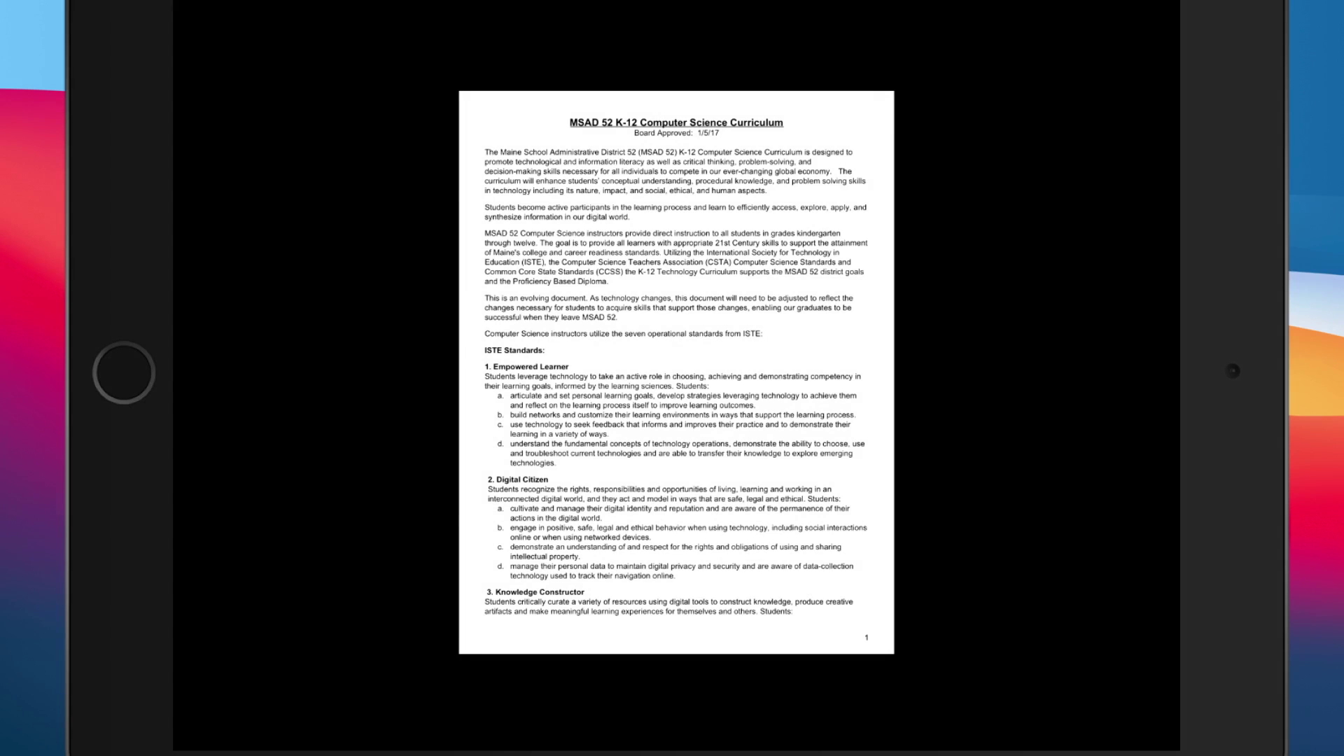
key(Right)
key(Right)
key(Right)
key(Right)
key(Right)
key(Right)
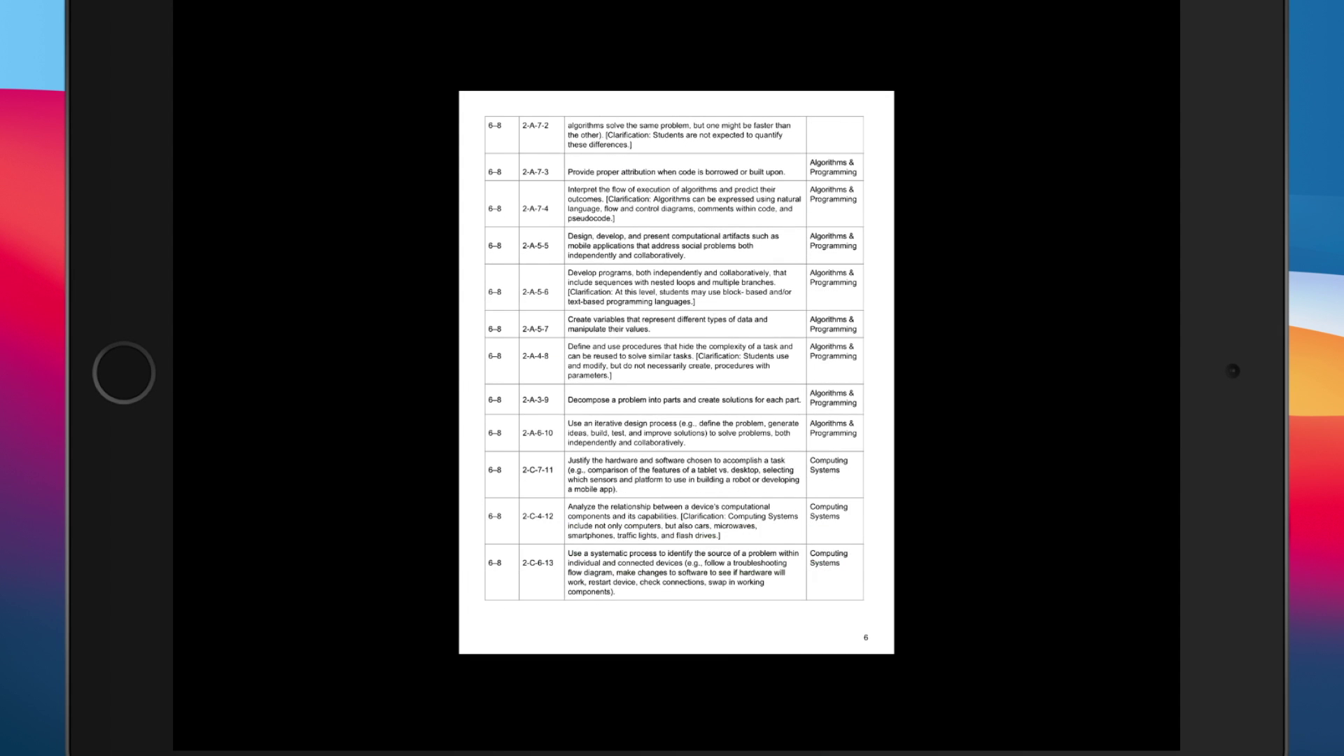
key(Right)
key(Right)
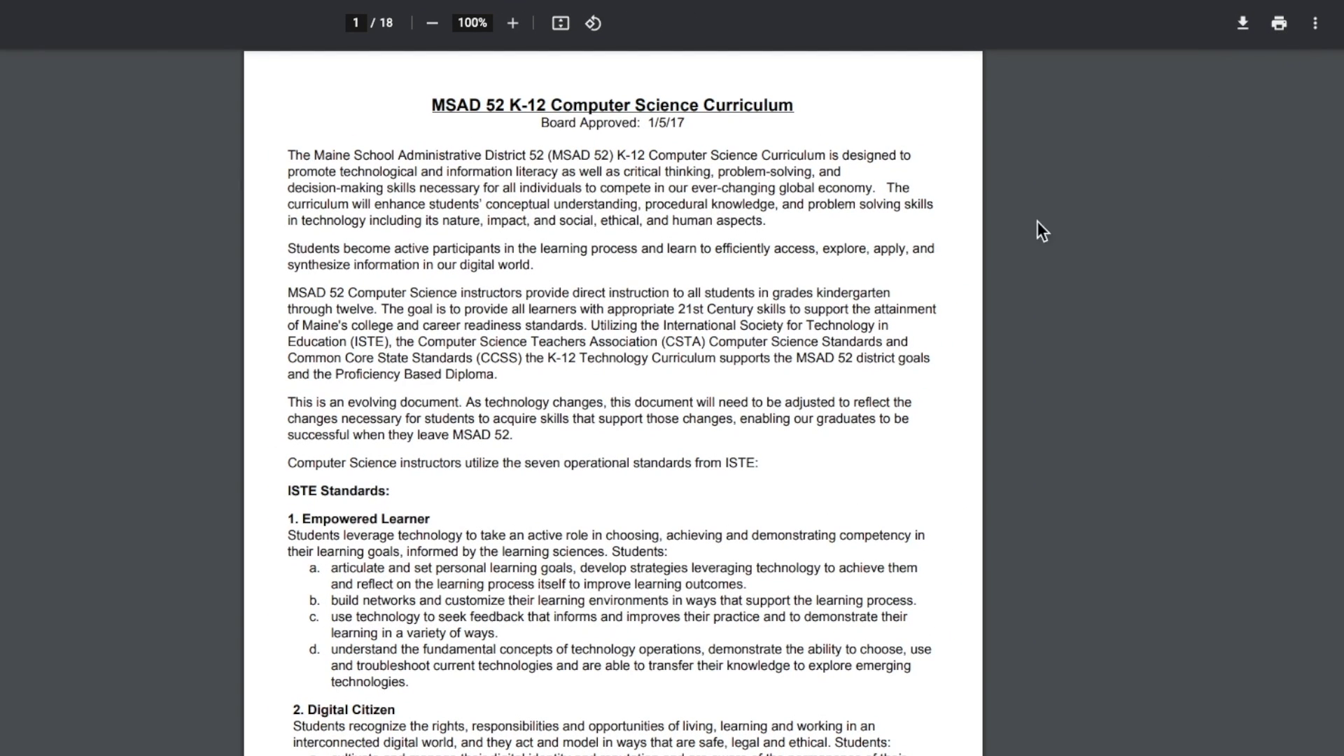
Set up printing of the curriculum PDF with Save as PDF as destination and the custom page range 1-5, 7-8, 10
click(1280, 25)
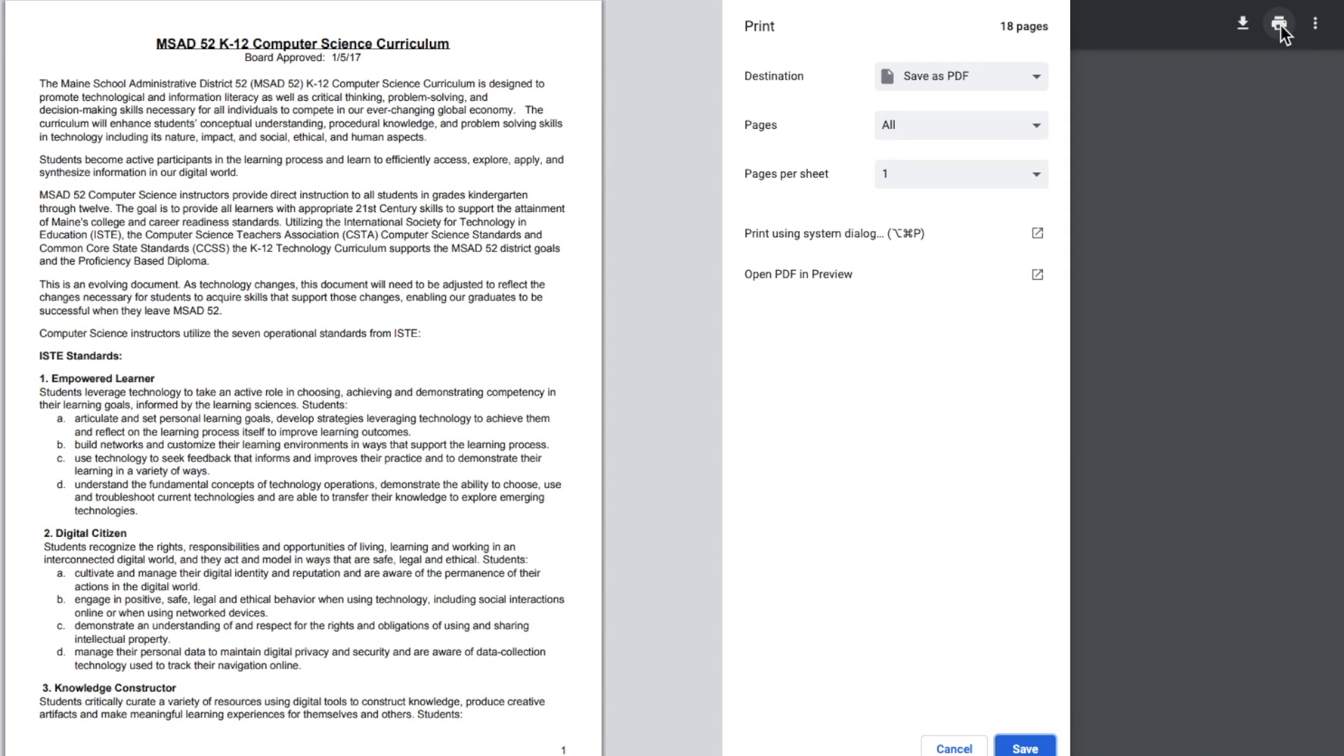
click(978, 78)
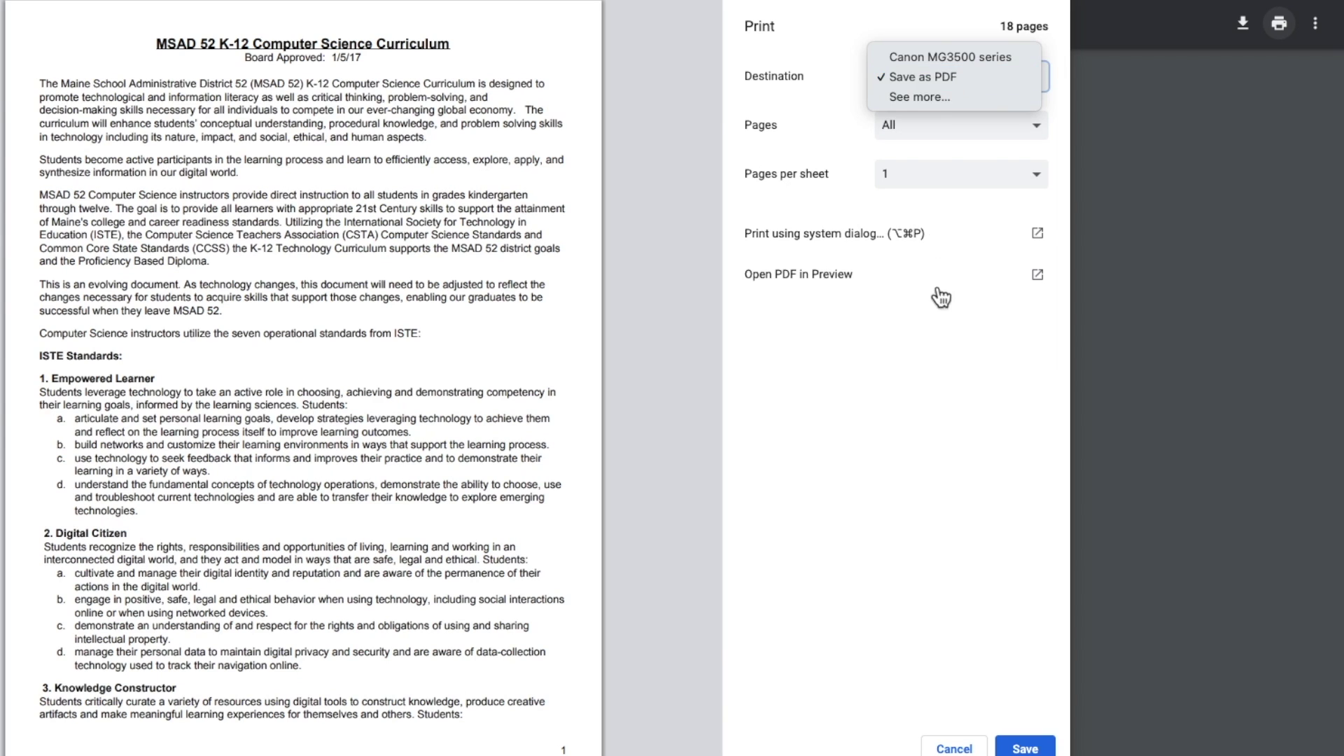
click(965, 326)
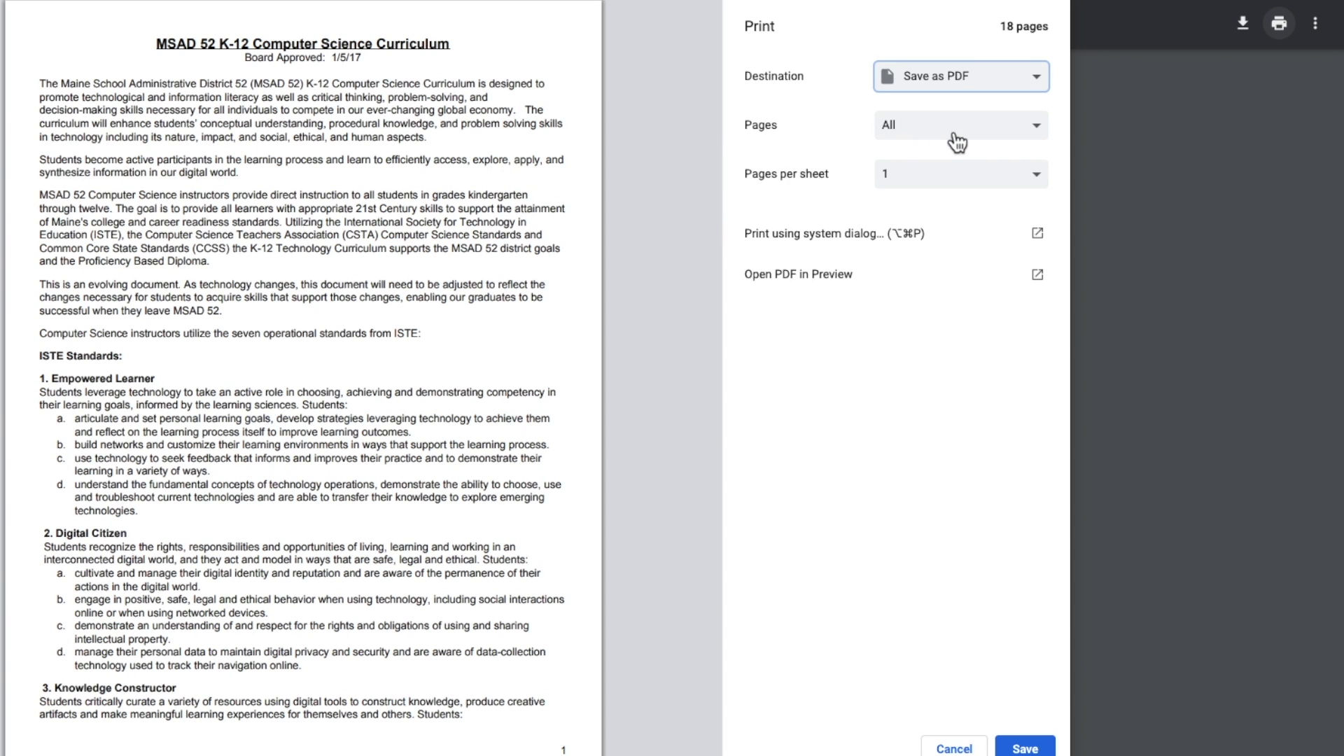
click(909, 143)
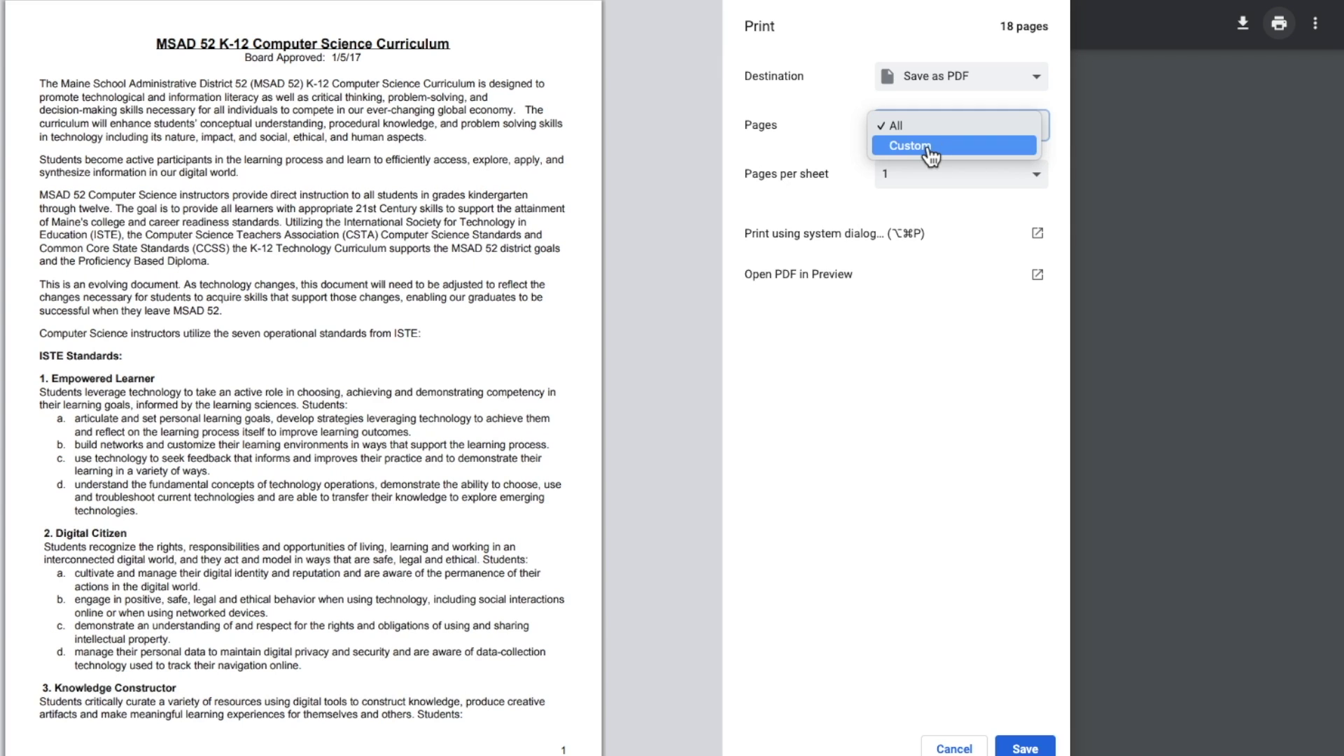
click(930, 150)
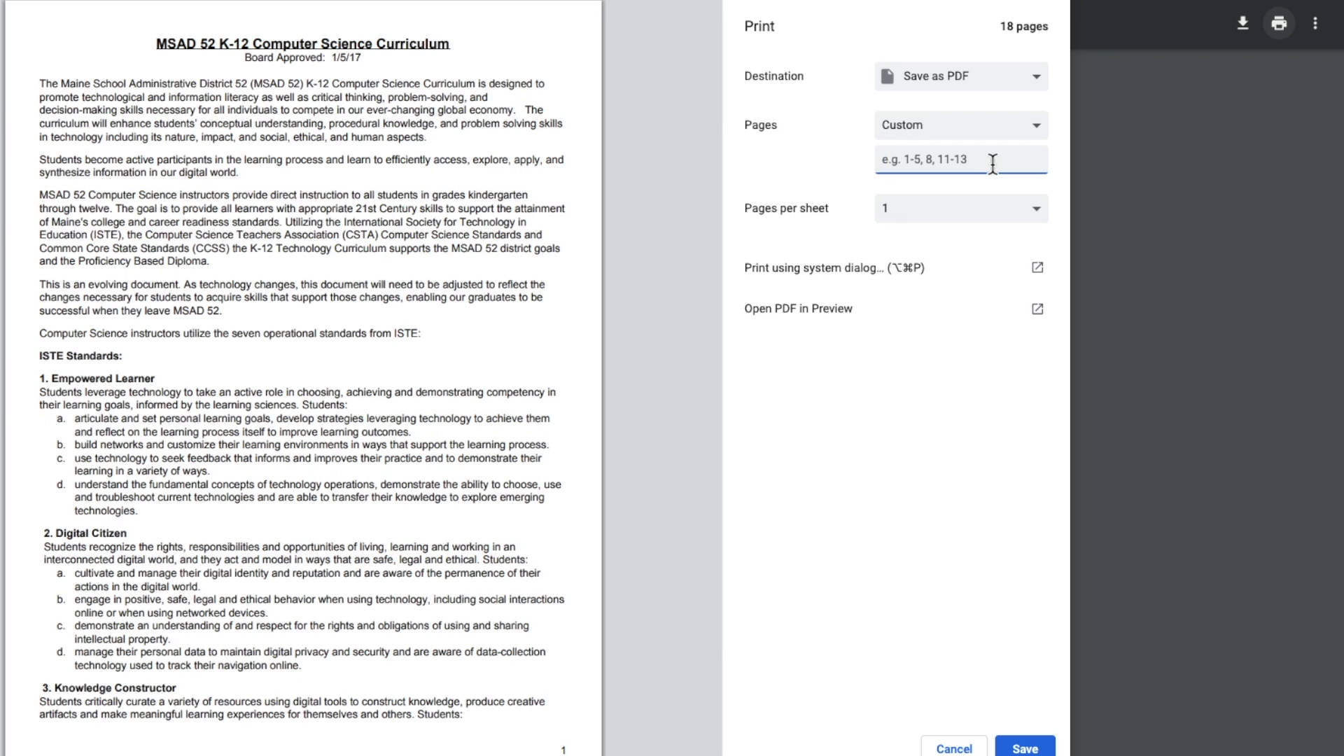
text(1-5,)
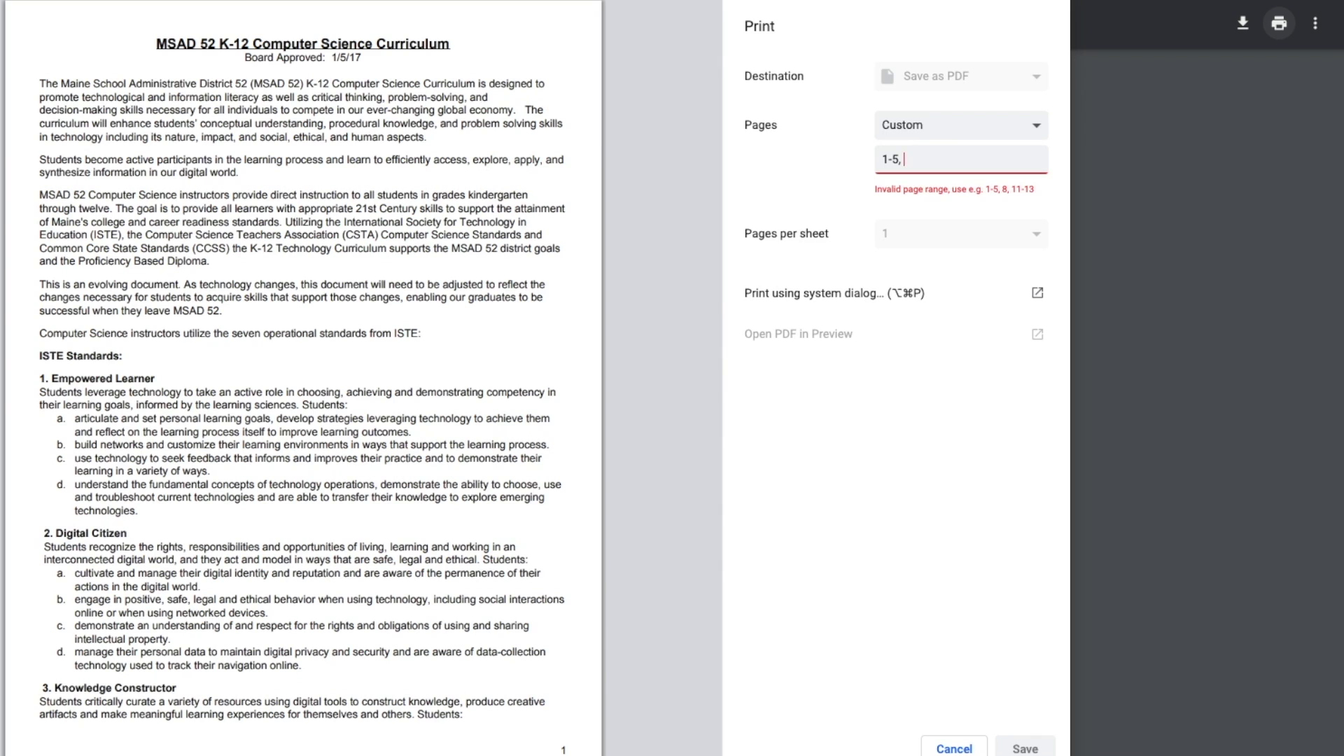
text(7-8,)
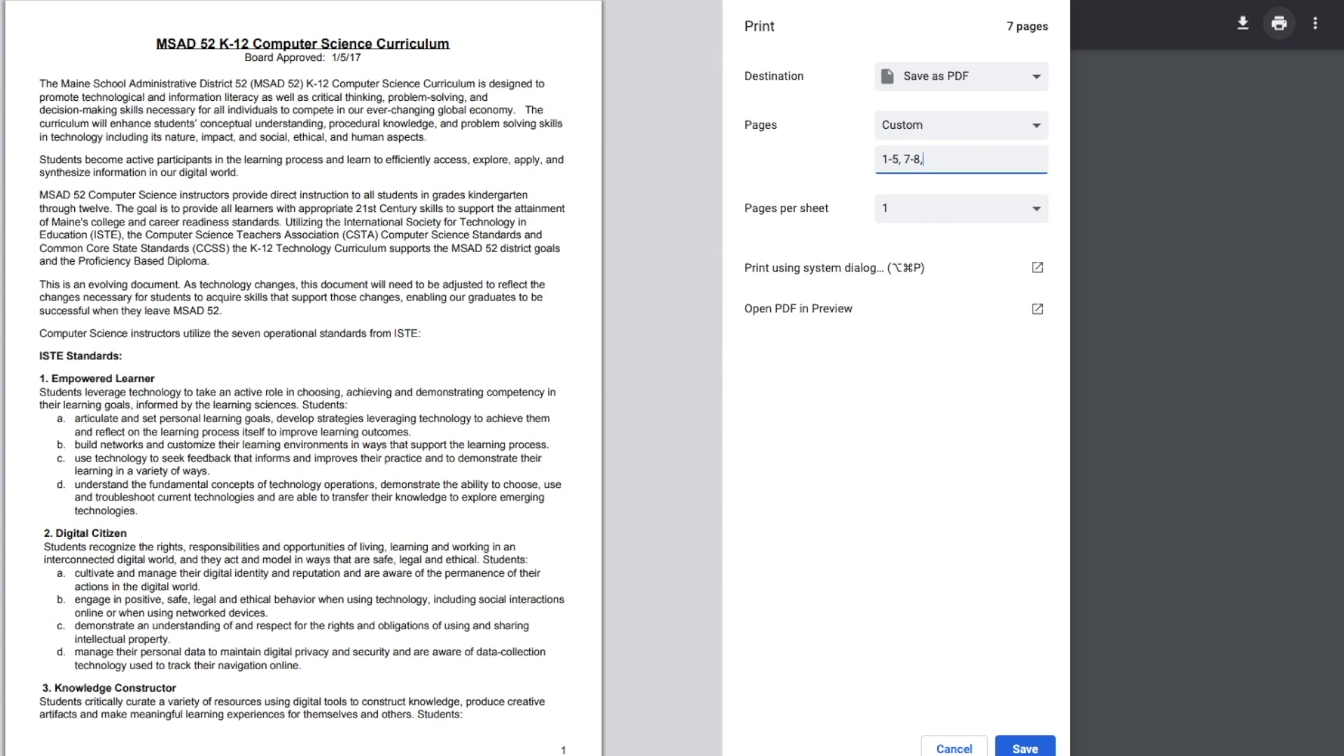
text( 10)
Review the preview of the chosen pages, start saving them as a PDF, and cancel both the save and the print
scroll(587, 252, down, 5)
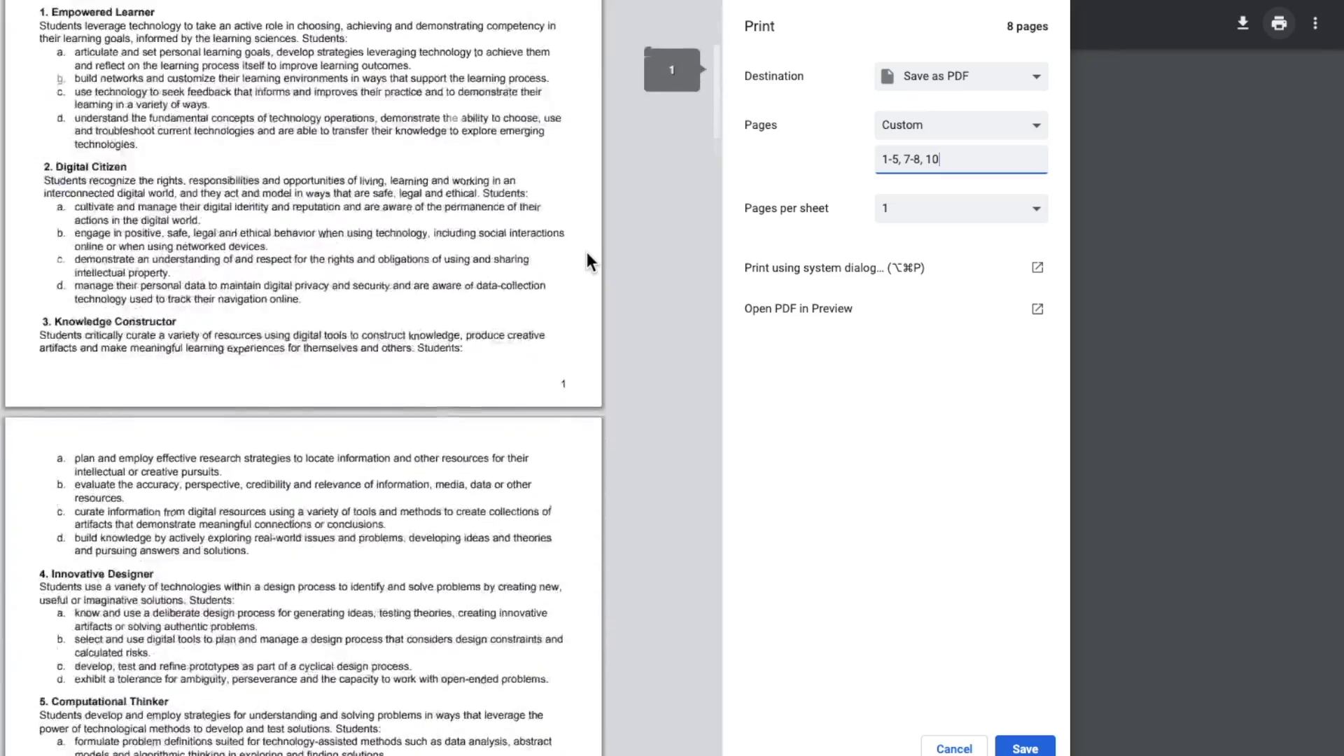
scroll(586, 252, down, 5)
scroll(586, 252, up, 10)
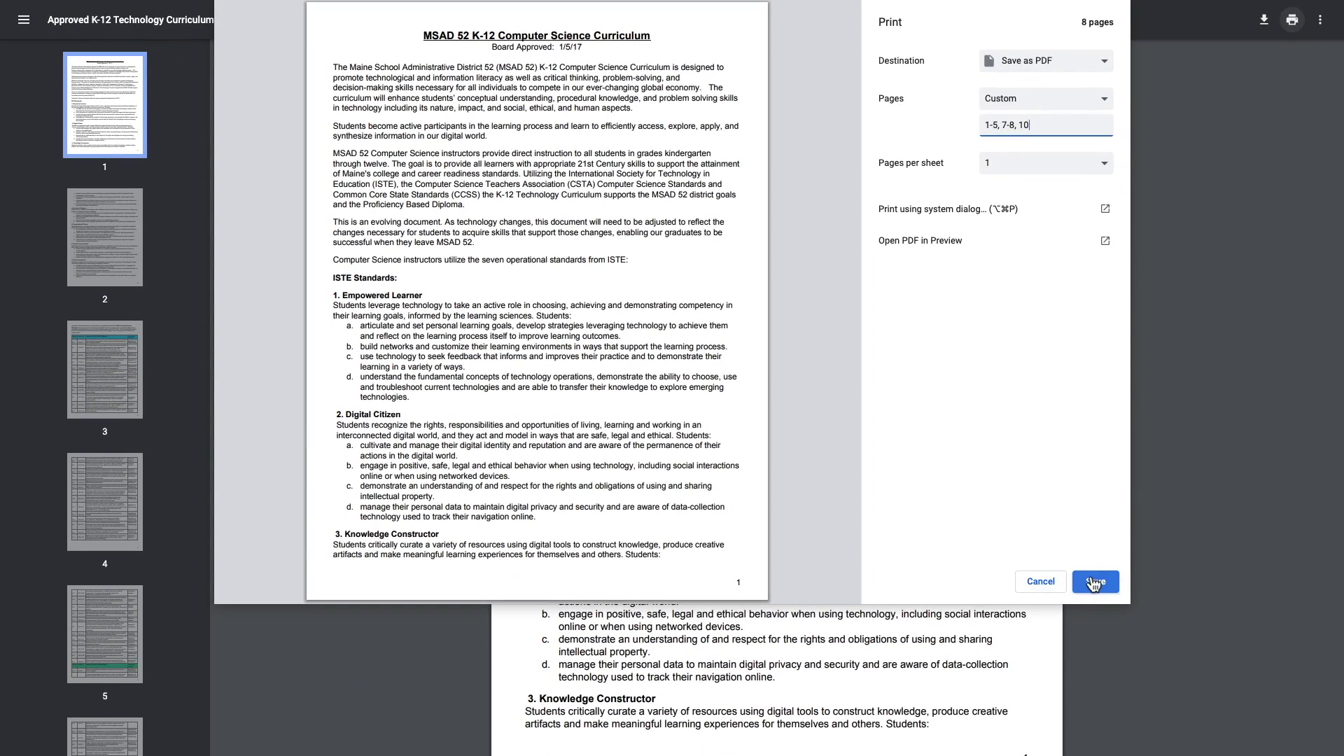
click(1095, 584)
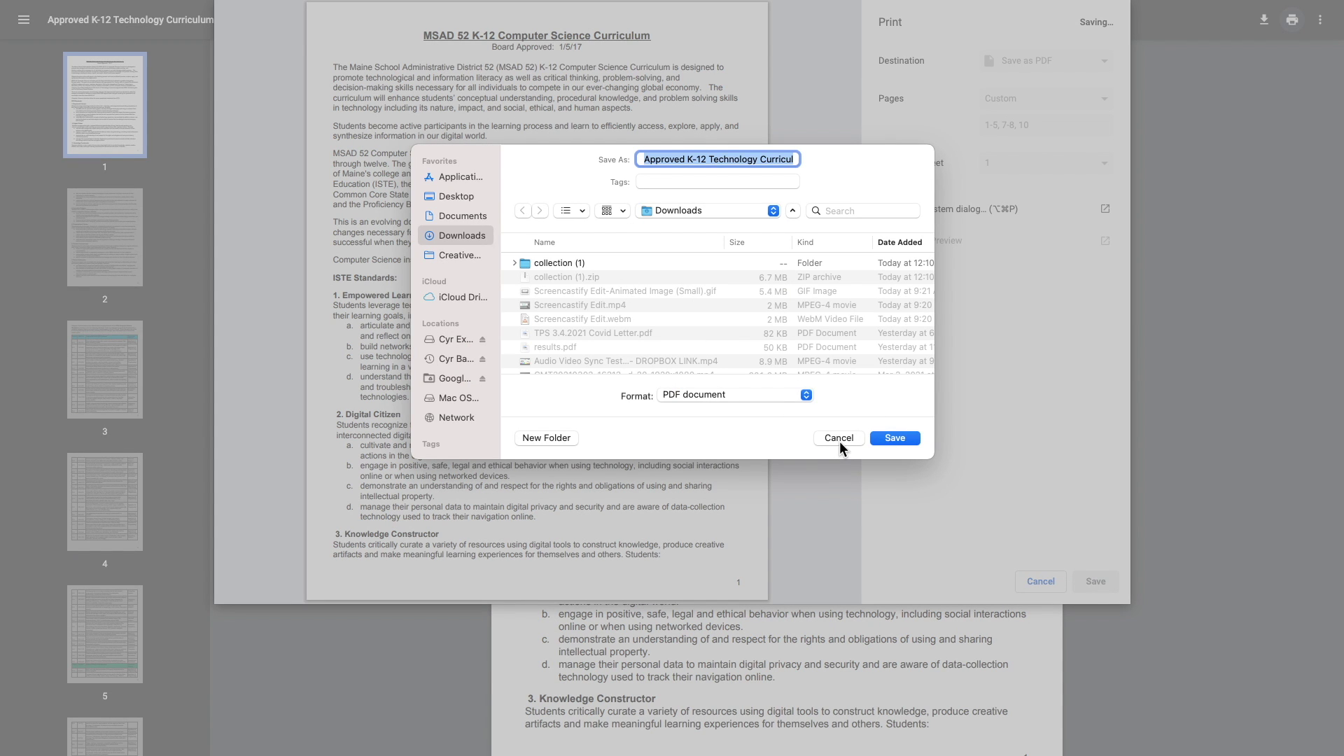
click(838, 436)
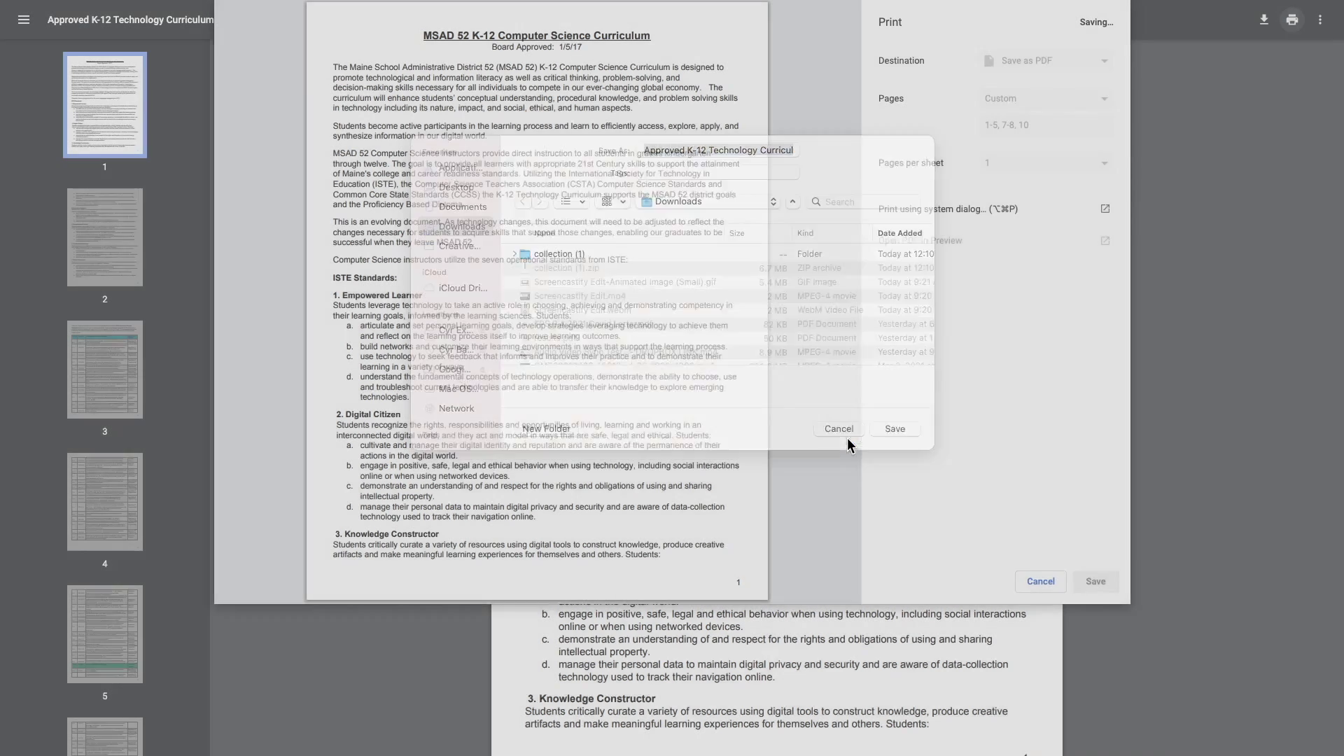
click(1032, 580)
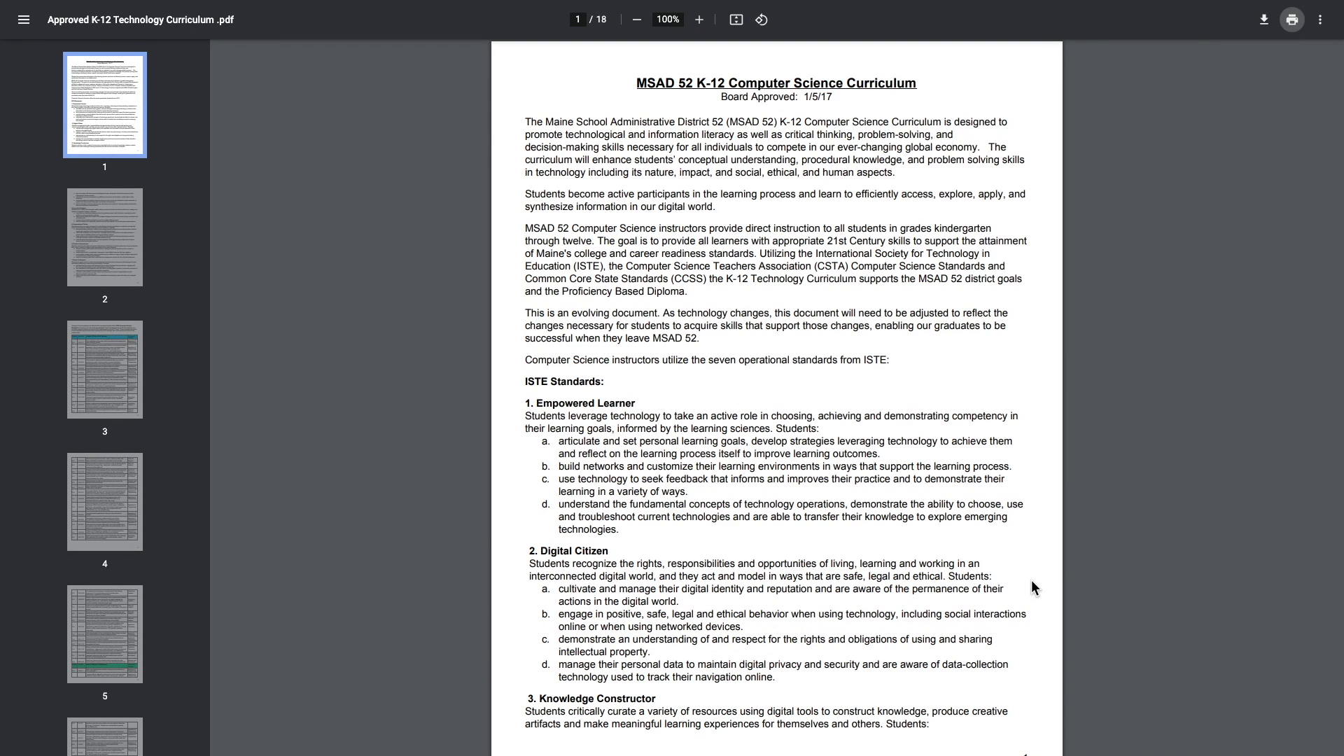